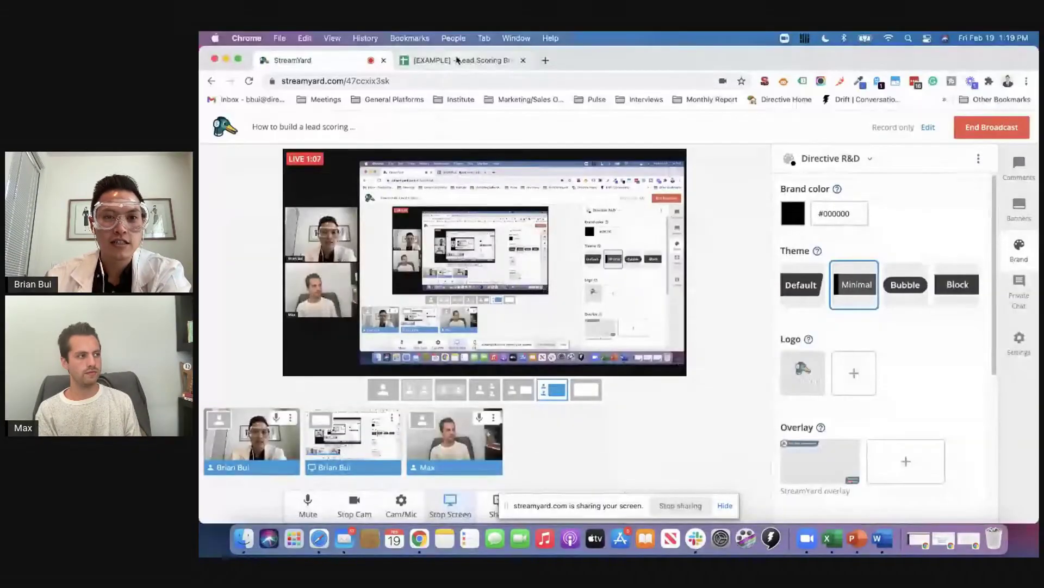
Switch to the Lead Scoring Breakdown spreadsheet in Google Sheets, show its Overview sheet and hide the screen-sharing notice
click(457, 60)
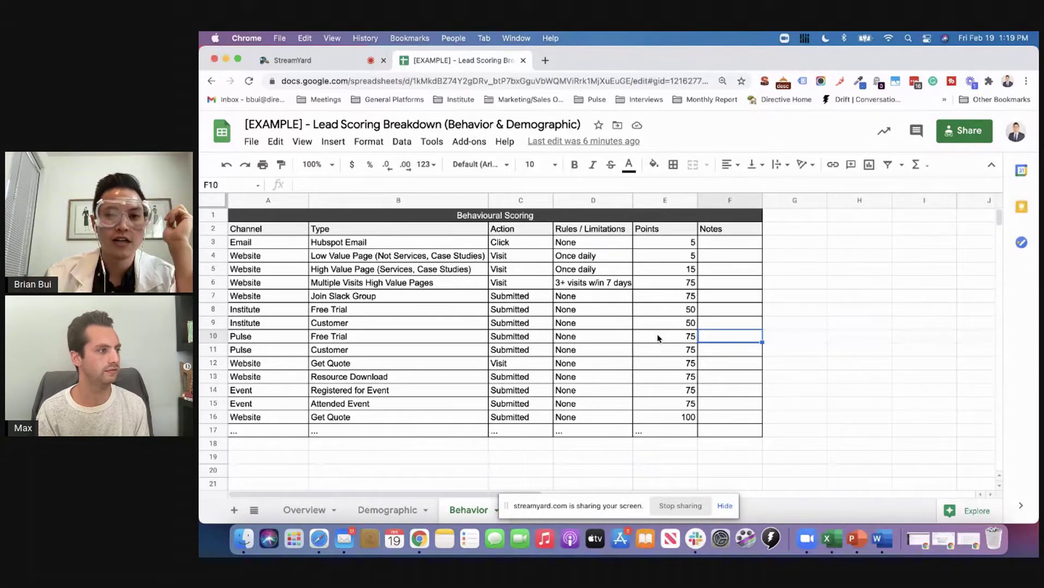
key(alt+Up)
key(alt+Up)
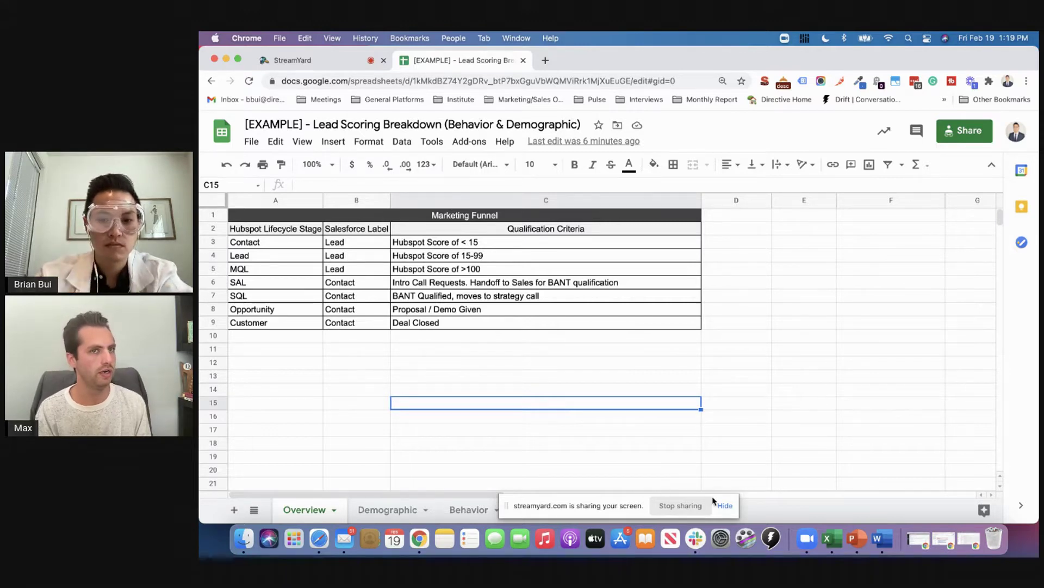
click(727, 506)
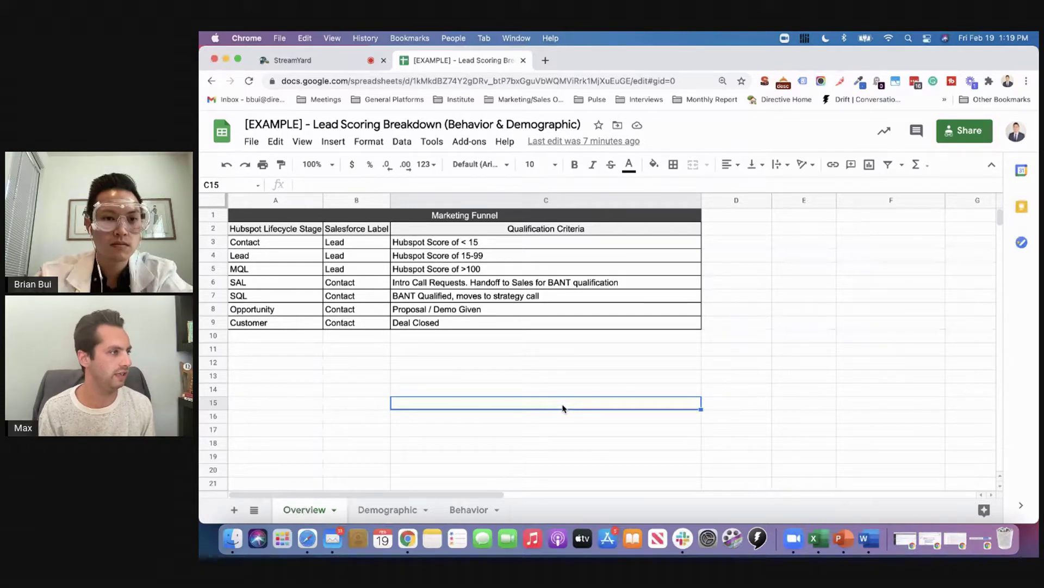
Examine the Marketing Funnel table's Hubspot lifecycle stages, Salesforce labels and qualification criteria from Contact through Customer
drag(275, 228, 279, 315)
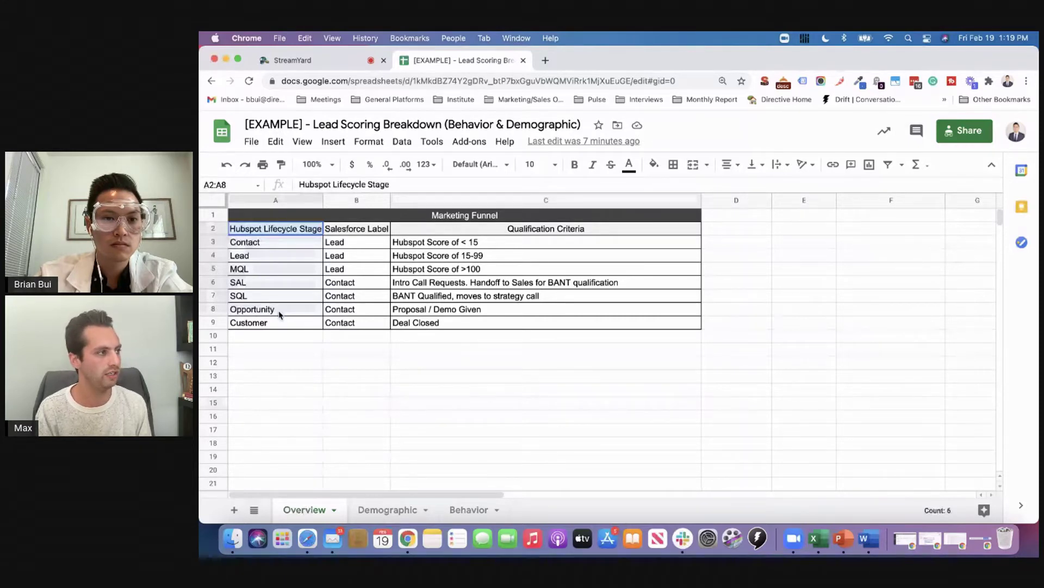
drag(356, 228, 349, 324)
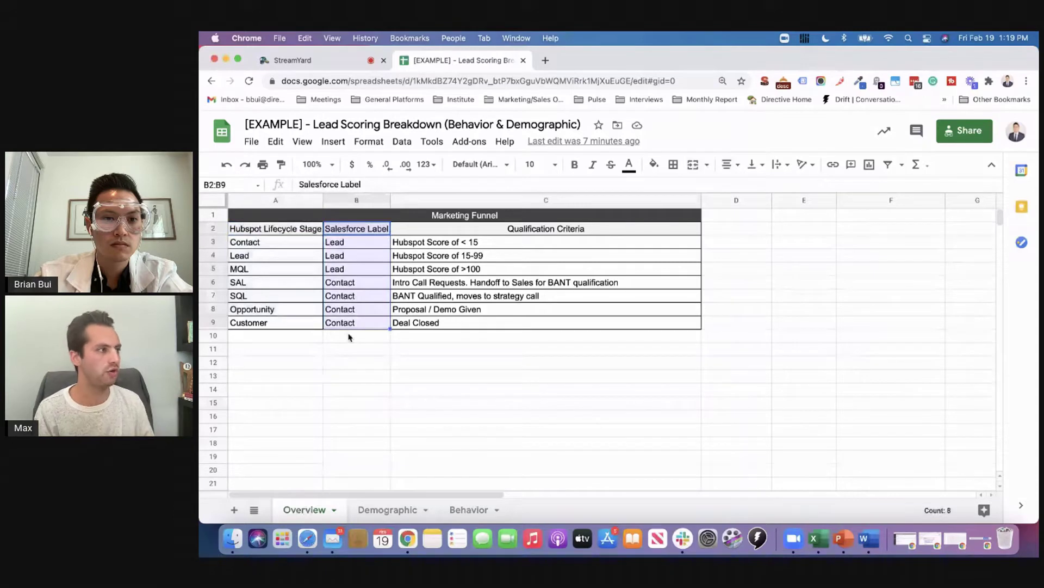
click(349, 339)
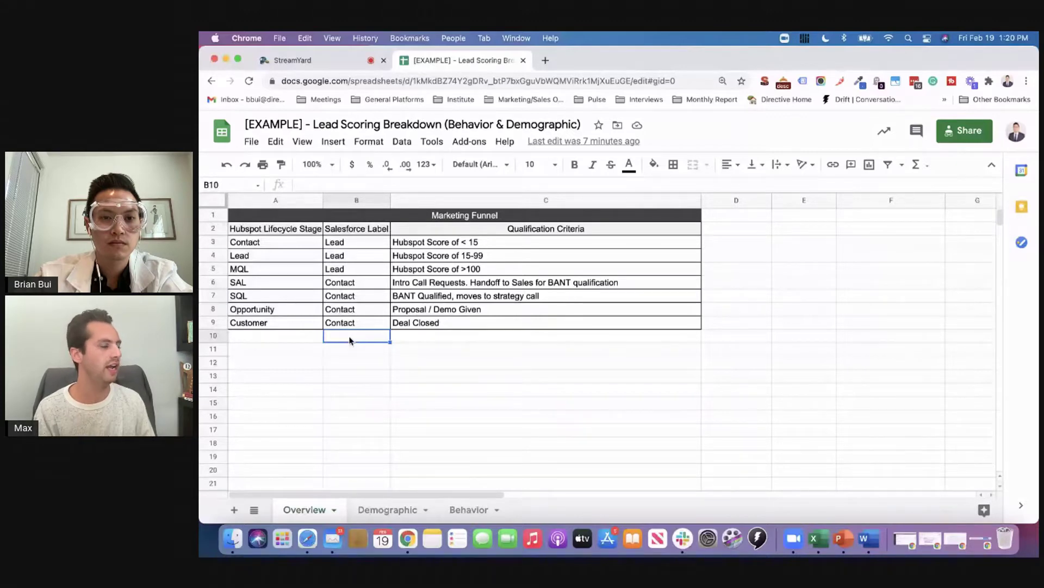
drag(433, 242, 435, 256)
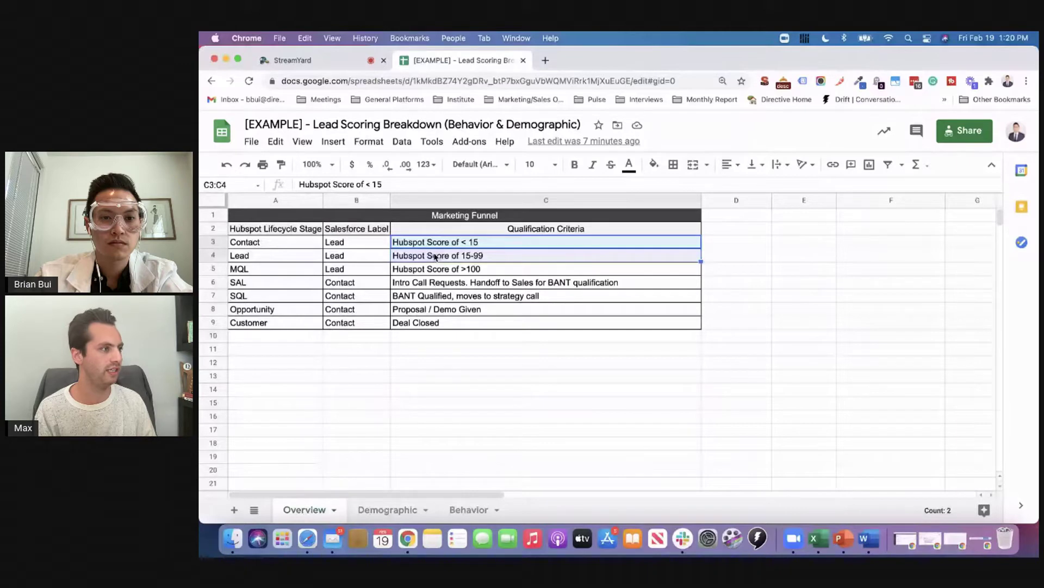
click(437, 257)
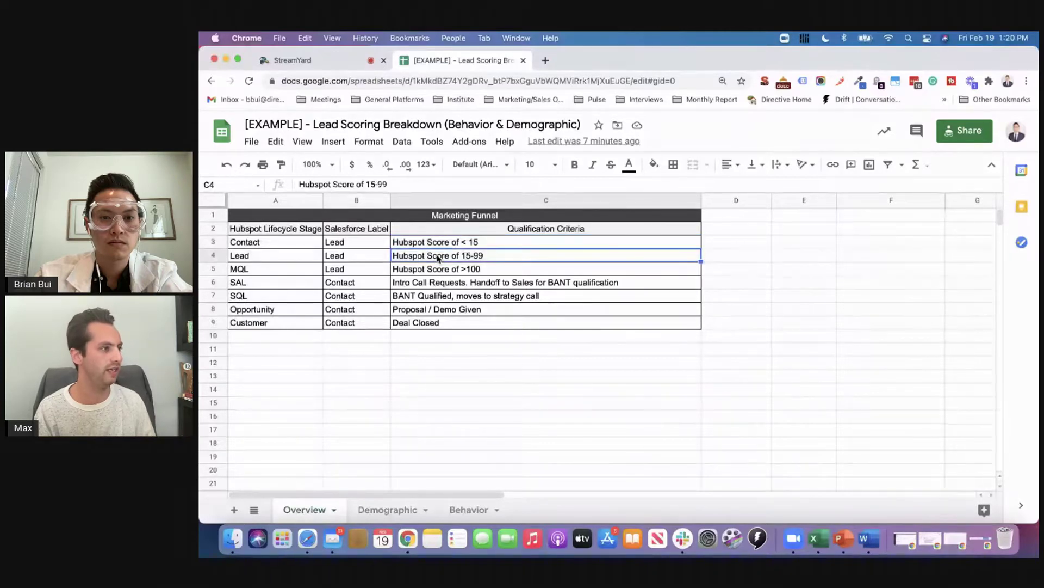
click(440, 268)
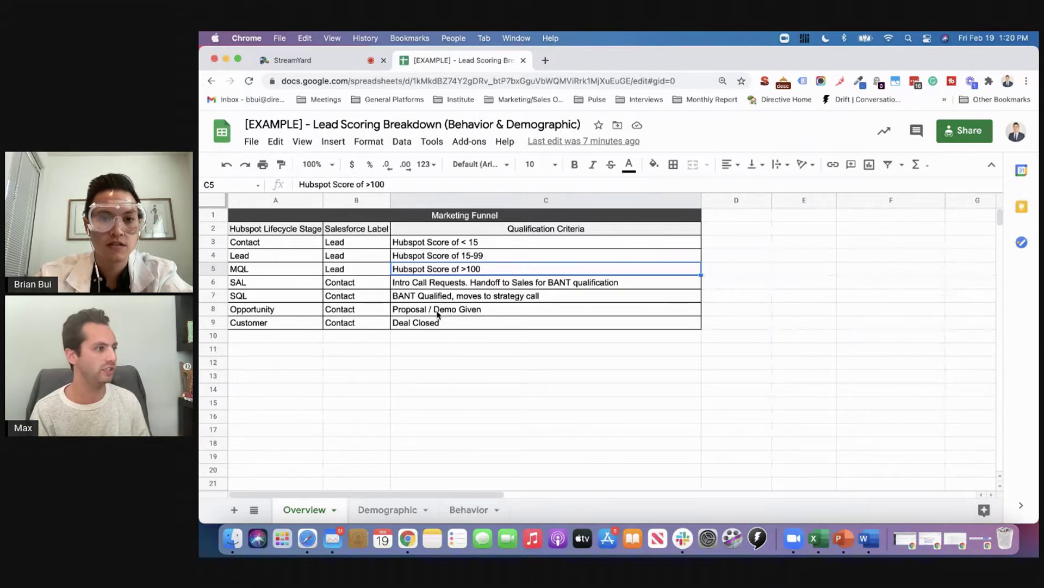
drag(438, 282, 440, 323)
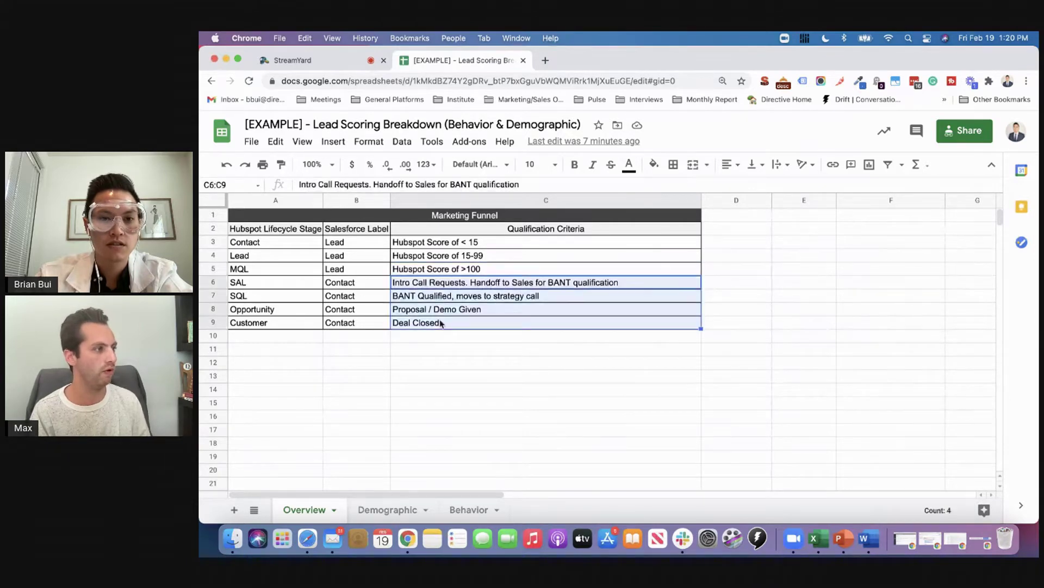
click(443, 351)
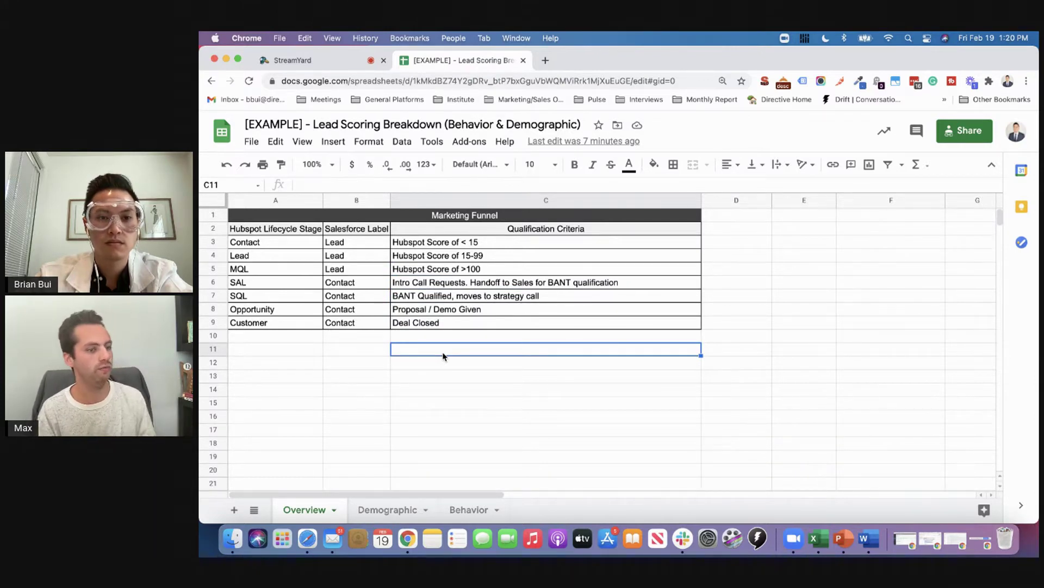
Review the SAL handoff criteria and the MQL row with its Hubspot score threshold in the Marketing Funnel table
click(434, 283)
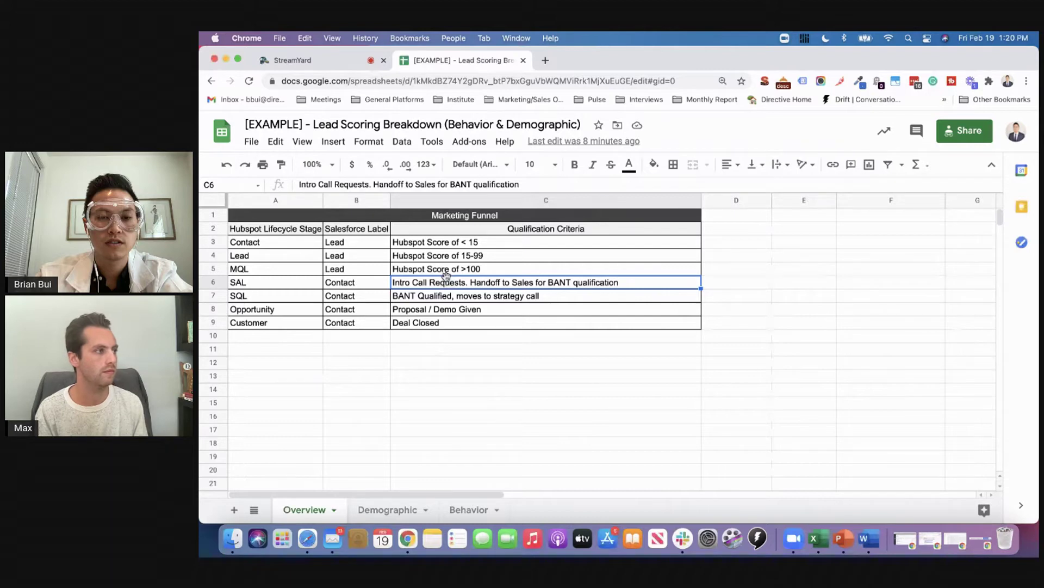
click(212, 269)
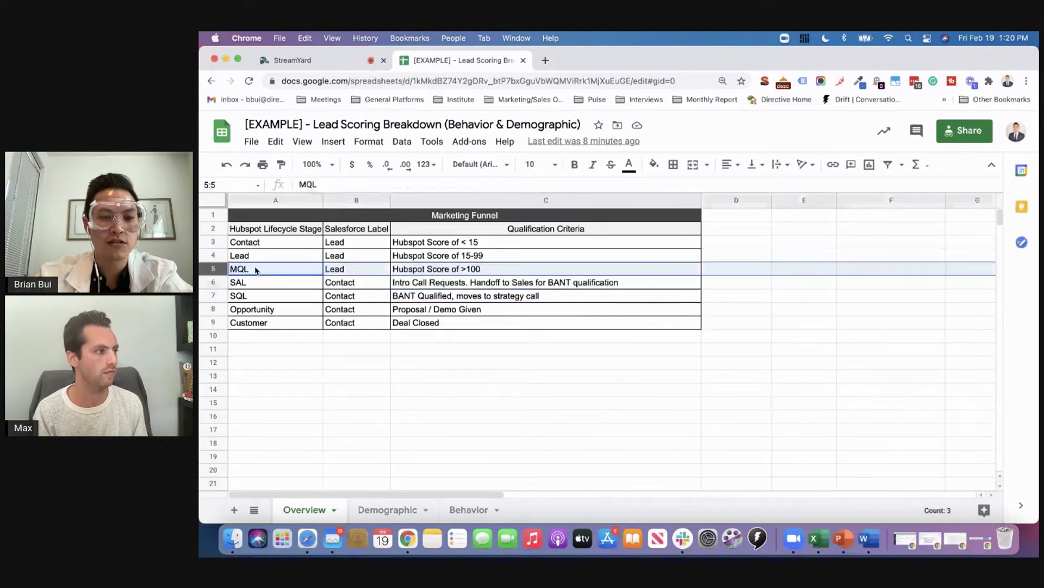
click(258, 272)
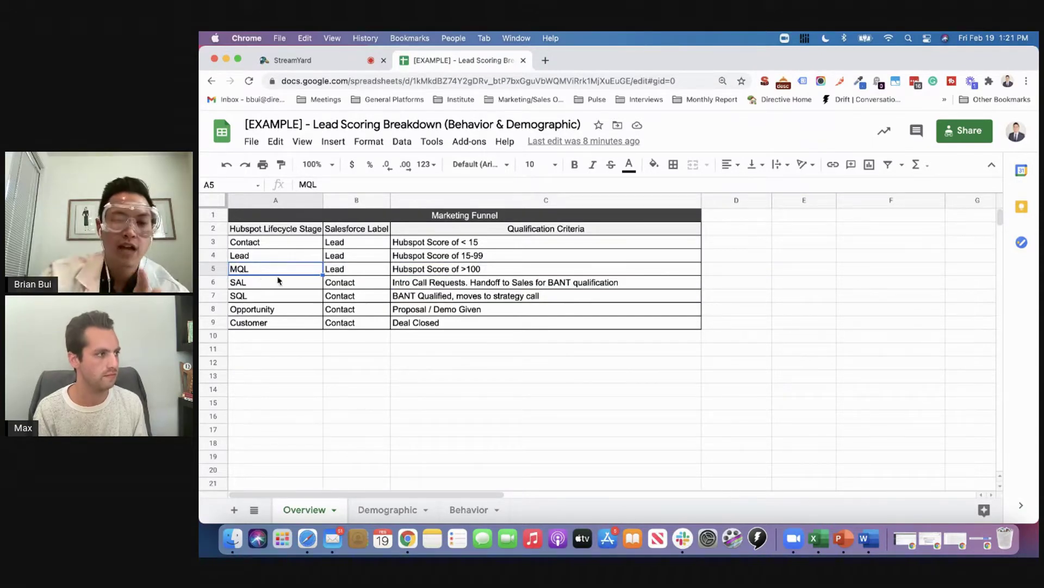
click(424, 274)
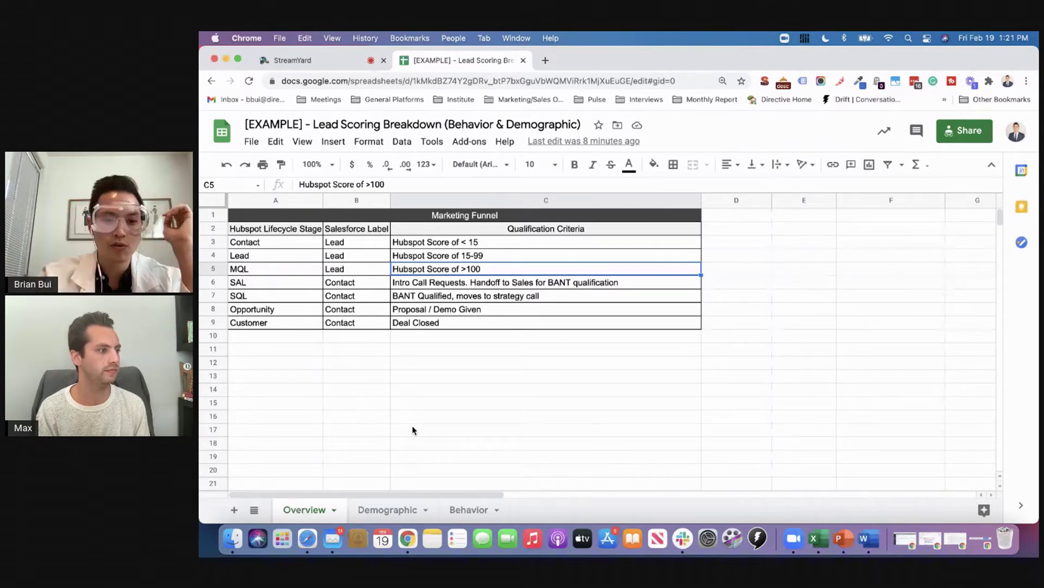
Open the Demographic sheet and look across its scoring tables from Demographic Criteria to Account Tiers
key(alt+Down)
click(436, 309)
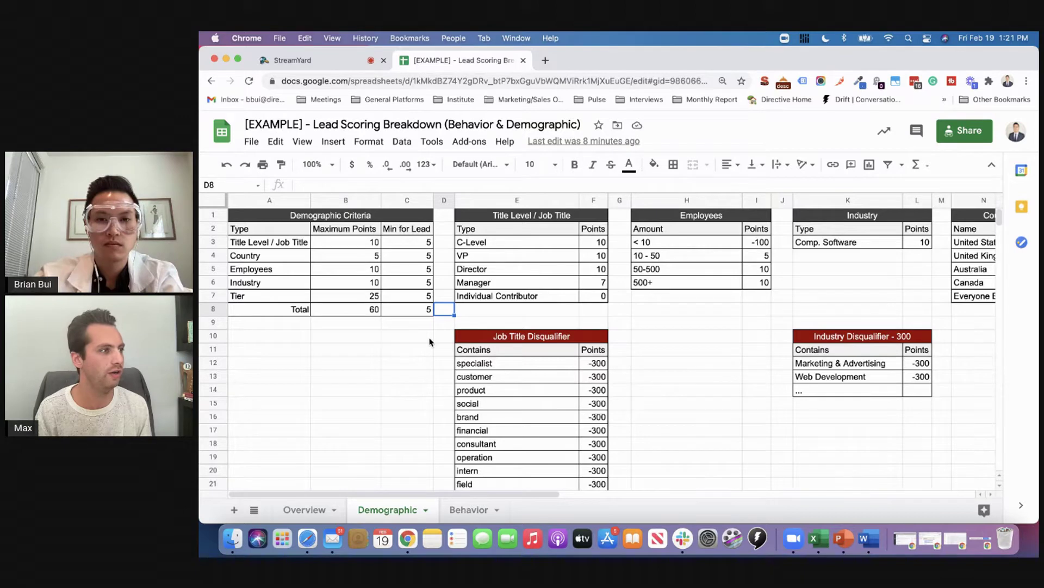
scroll(429, 342, right, 5)
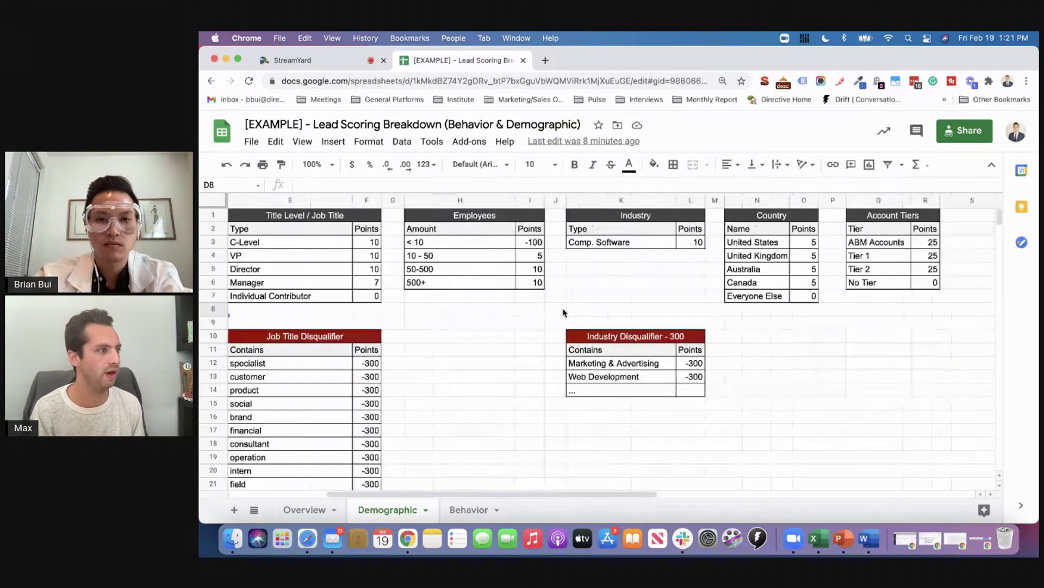
scroll(743, 322, left, 2)
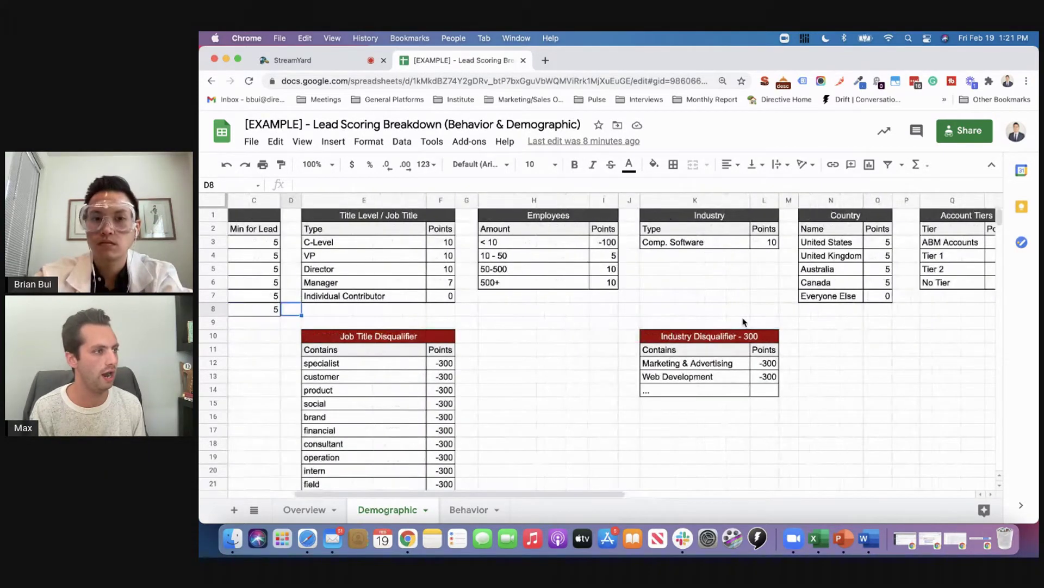
scroll(744, 323, left, 3)
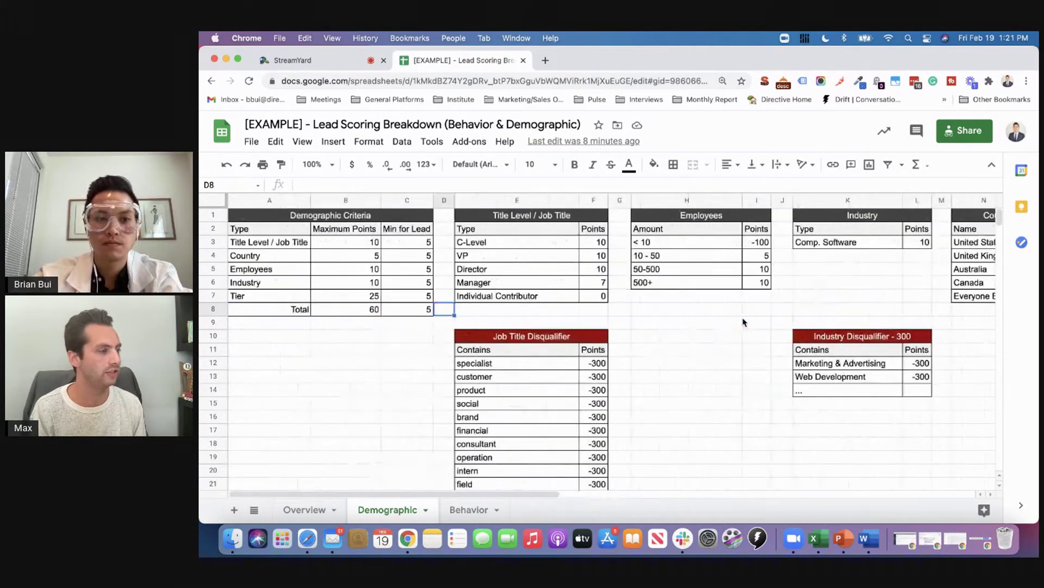
click(681, 335)
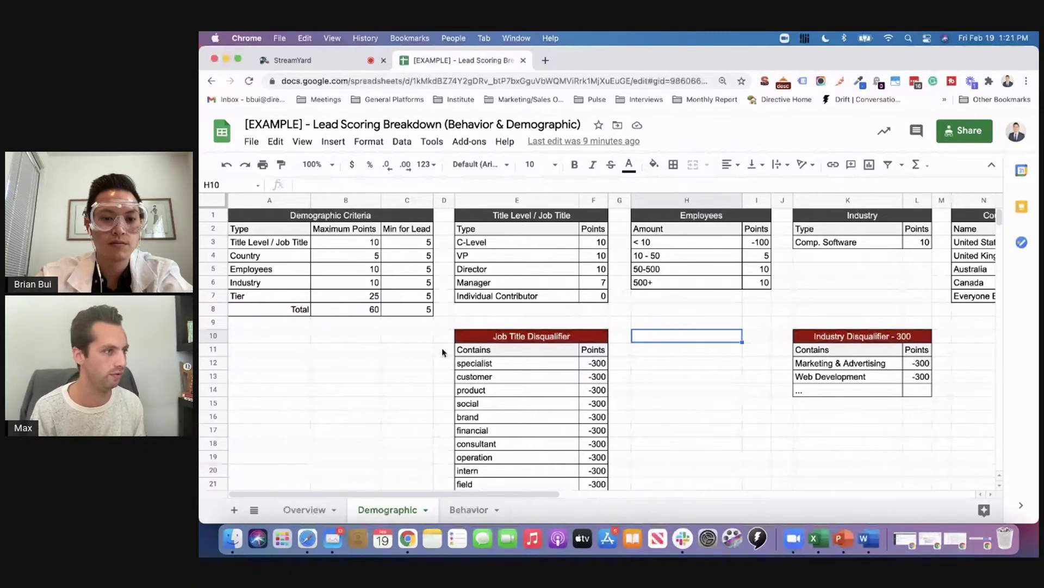
Inspect the total of the demographic maximum points and go through the Title Level, Employees and Industry table headings
click(360, 310)
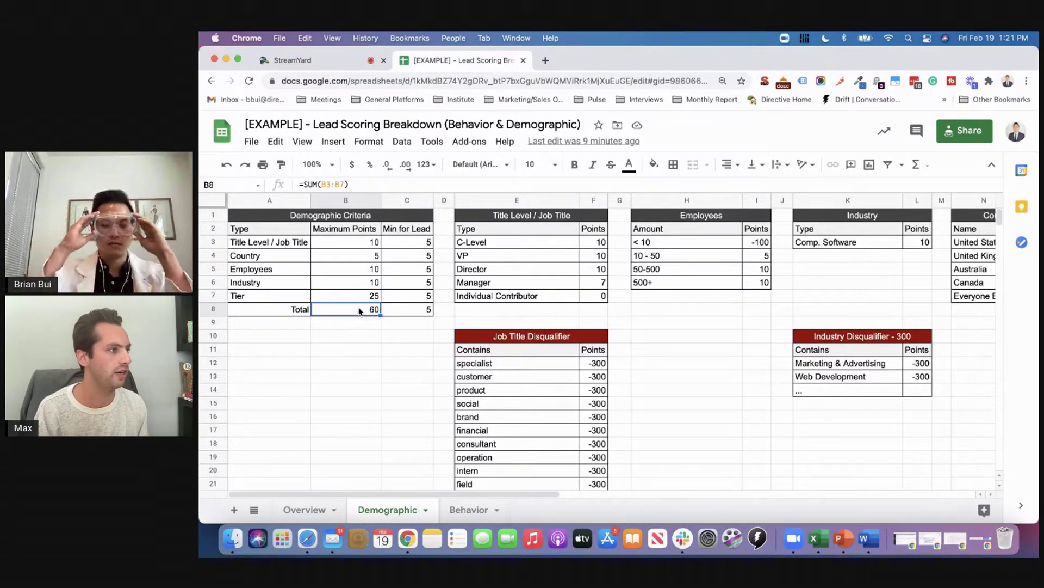
click(500, 218)
key(Right)
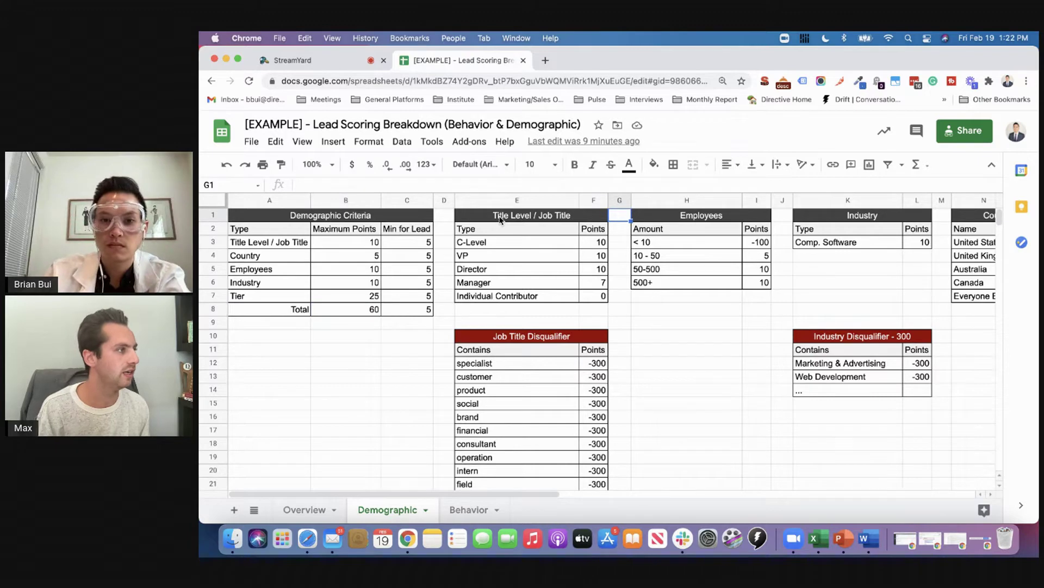
key(Right)
key(Right)
key(Right)
key(Right)
key(Right)
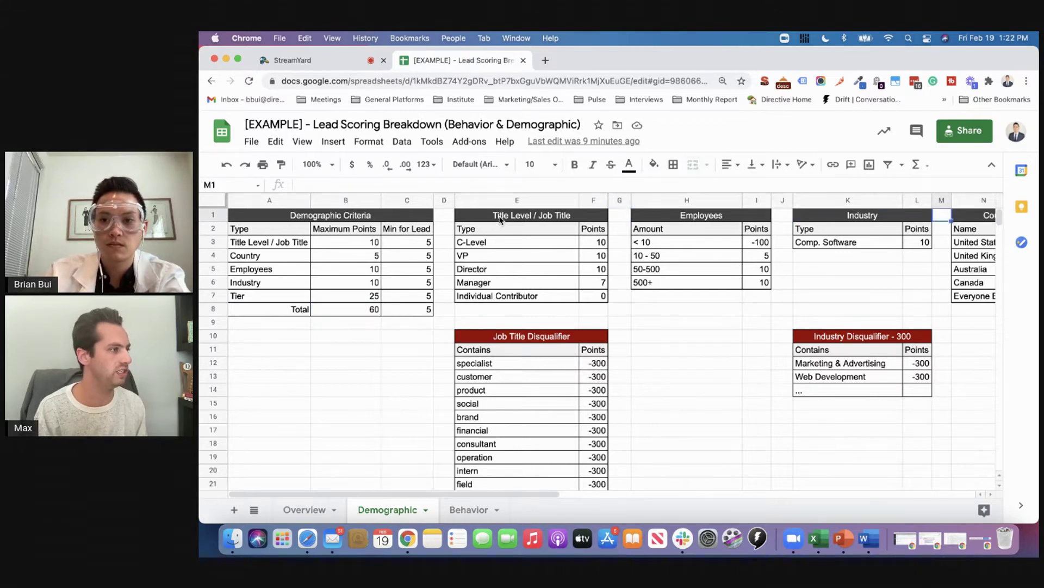
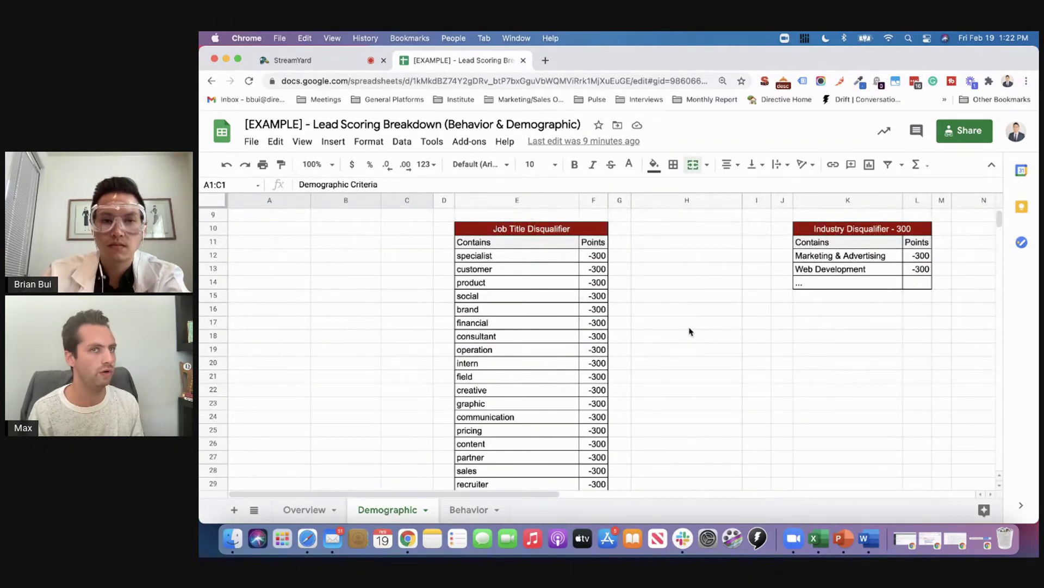
Read through the Job Title Disqualifier list down to its last entry and return to the scoring tables above it
scroll(690, 332, down, 8)
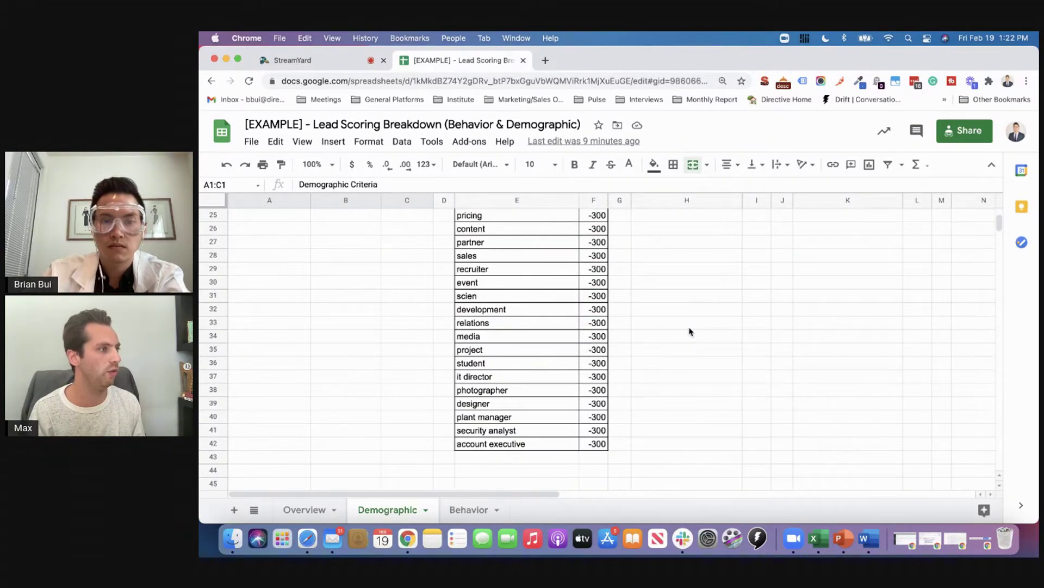
scroll(690, 332, down, 1)
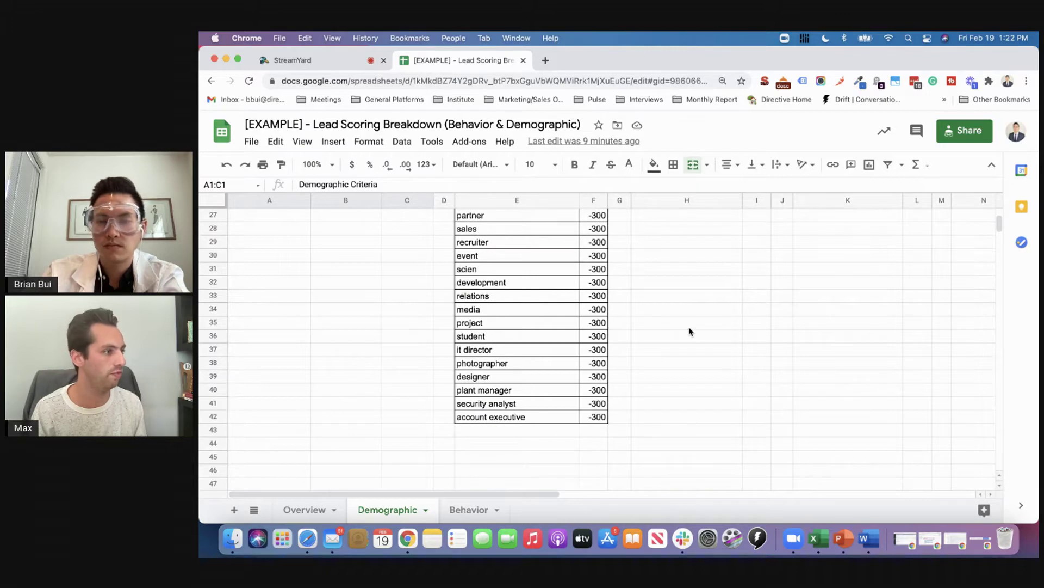
scroll(690, 331, up, 10)
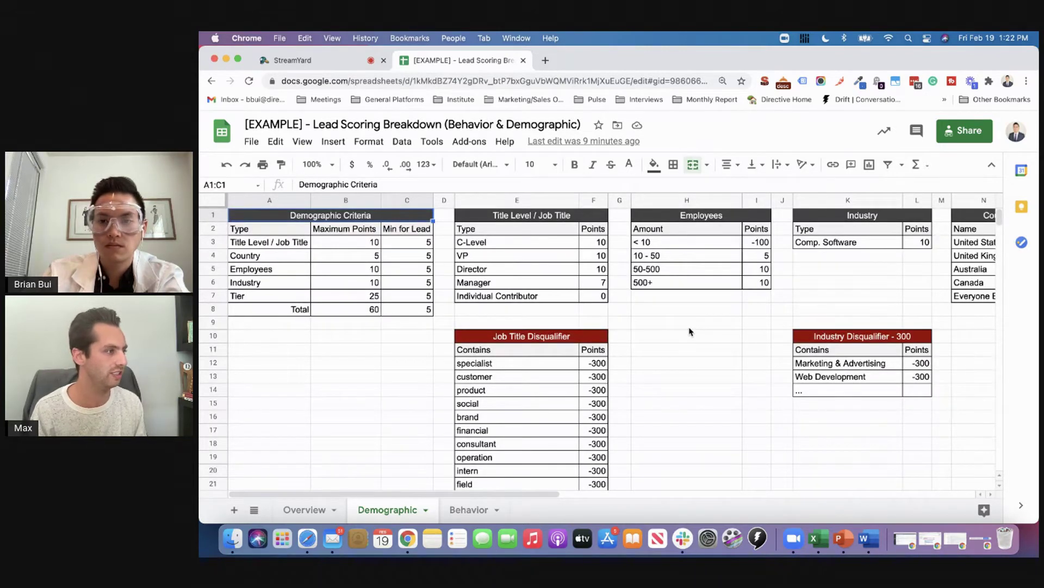
scroll(690, 331, down, 3)
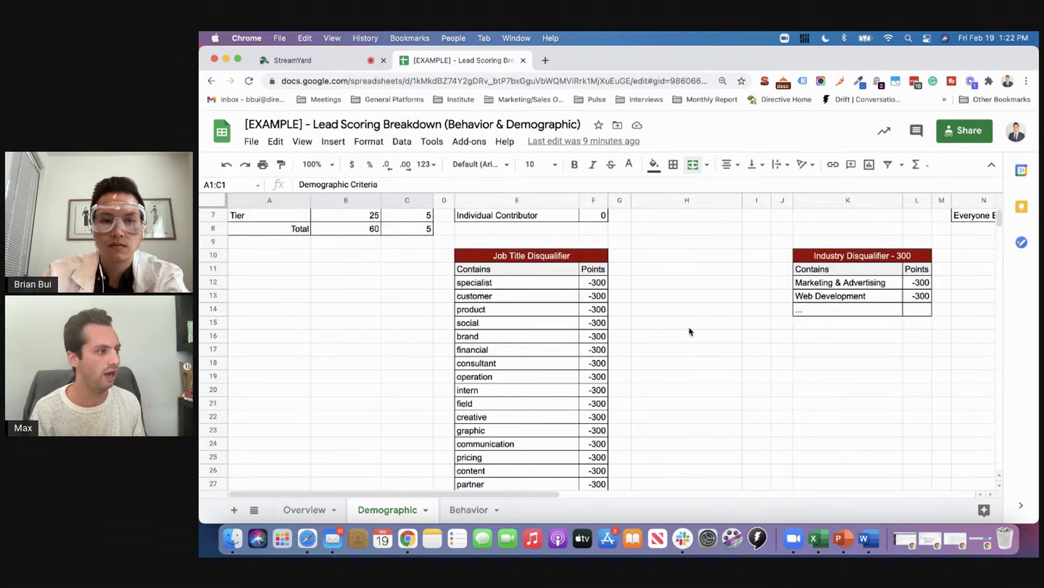
scroll(690, 332, down, 3)
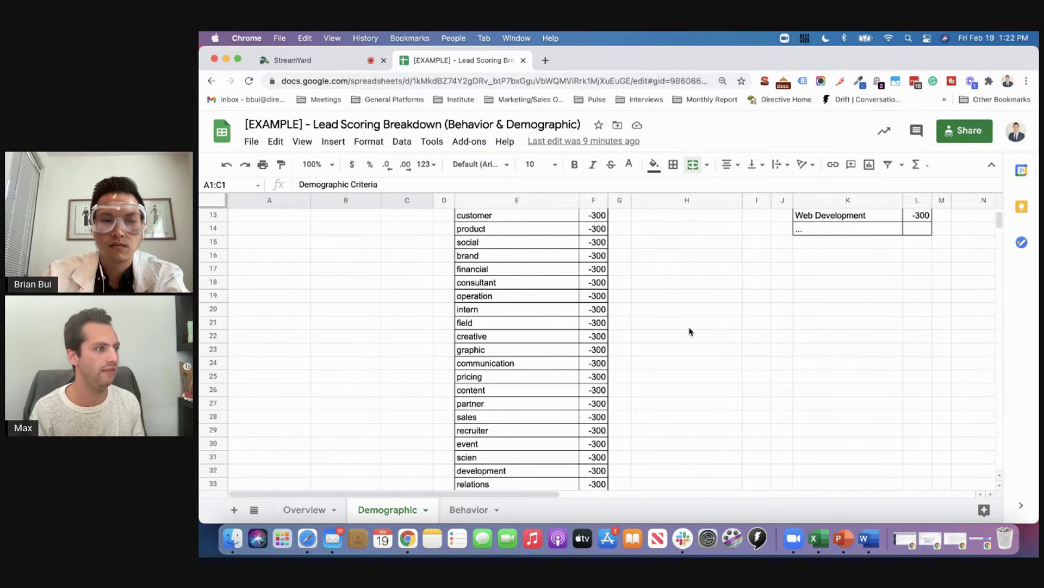
scroll(690, 331, up, 6)
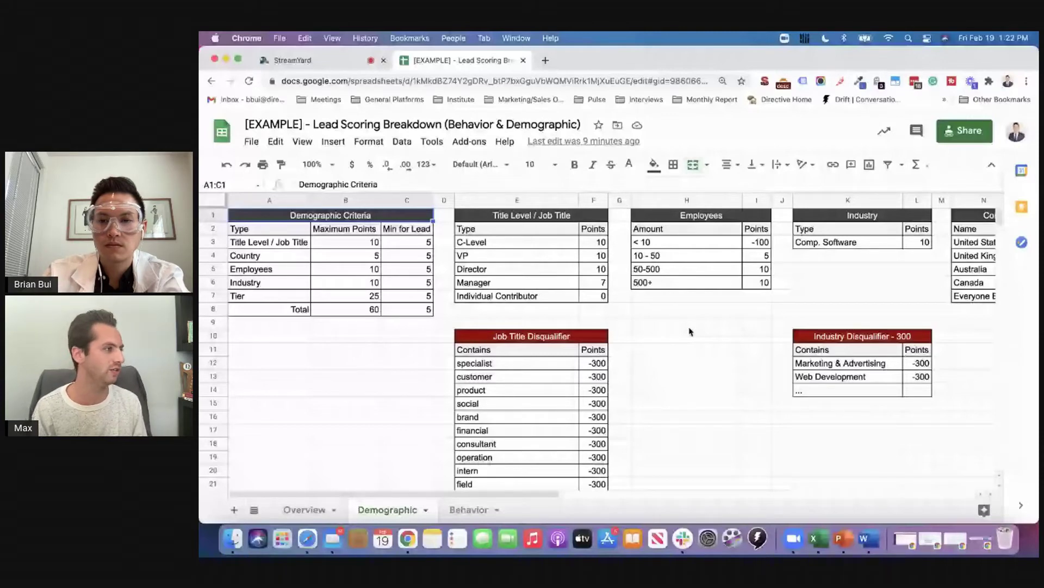
Review the point values in the Industry, Country and Employees tables of the Demographic sheet
click(836, 297)
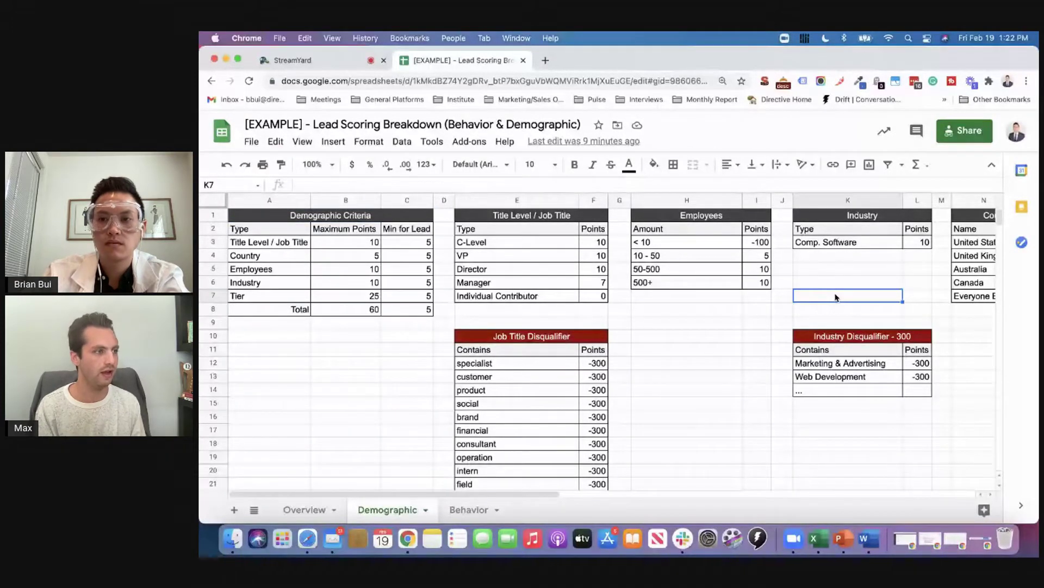
scroll(836, 297, right, 3)
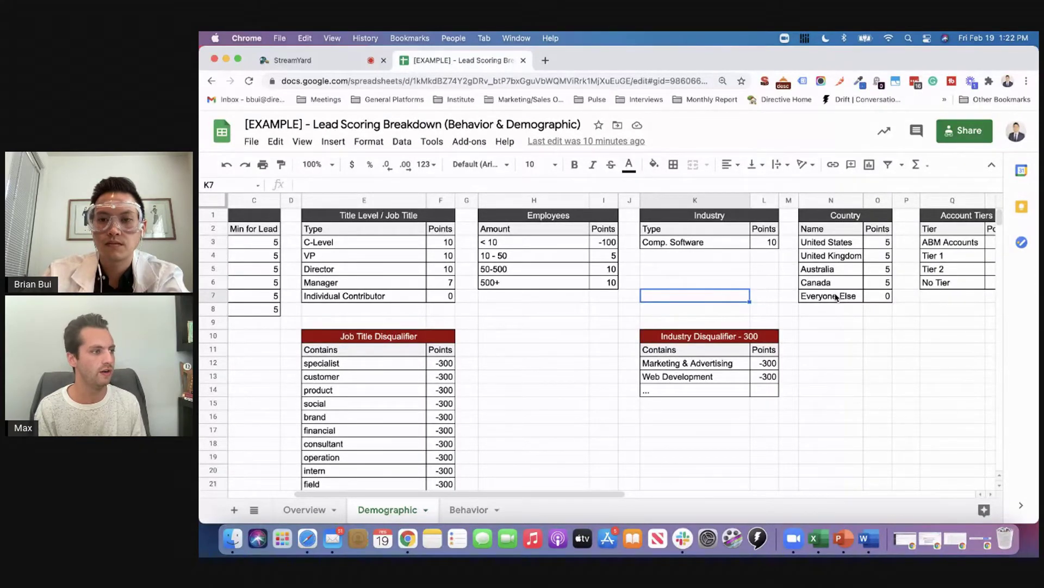
scroll(836, 297, left, 3)
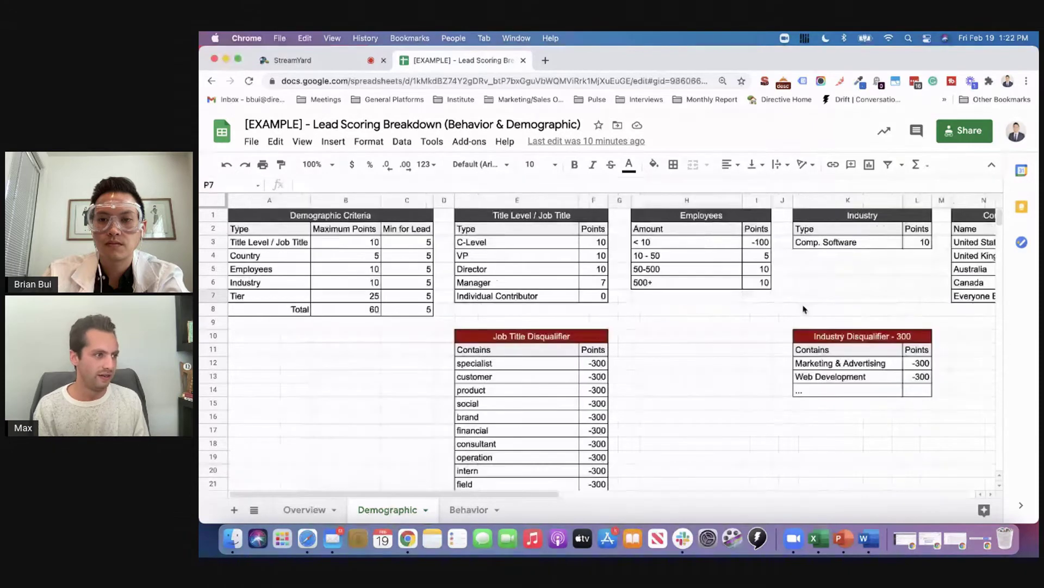
click(752, 284)
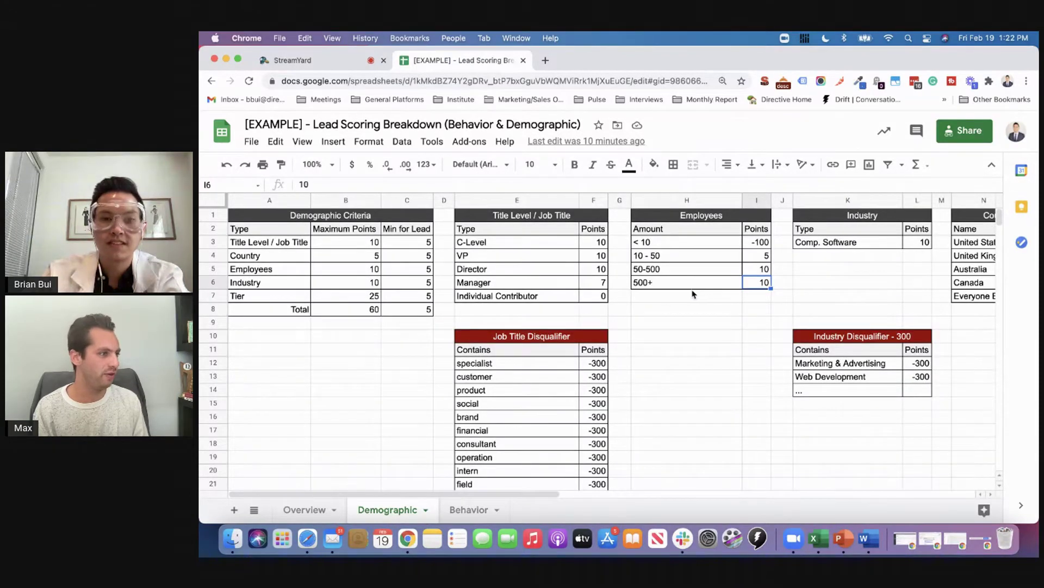
click(442, 325)
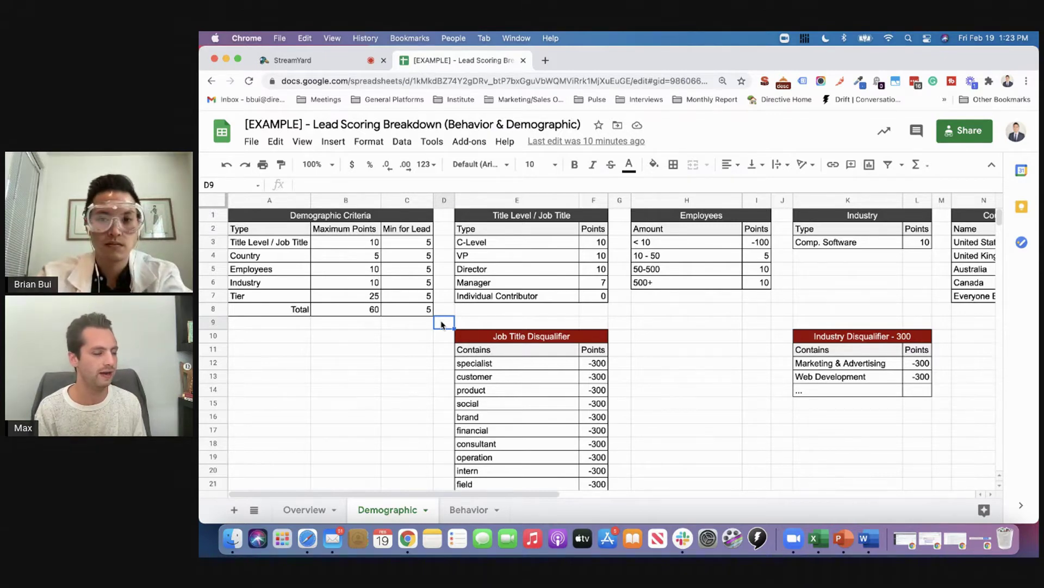
Look over the Demographic sheet's disqualifier lists and its scoring tables through Account Tiers, and return to Demographic Criteria
scroll(441, 325, down, 5)
scroll(441, 325, up, 5)
click(485, 310)
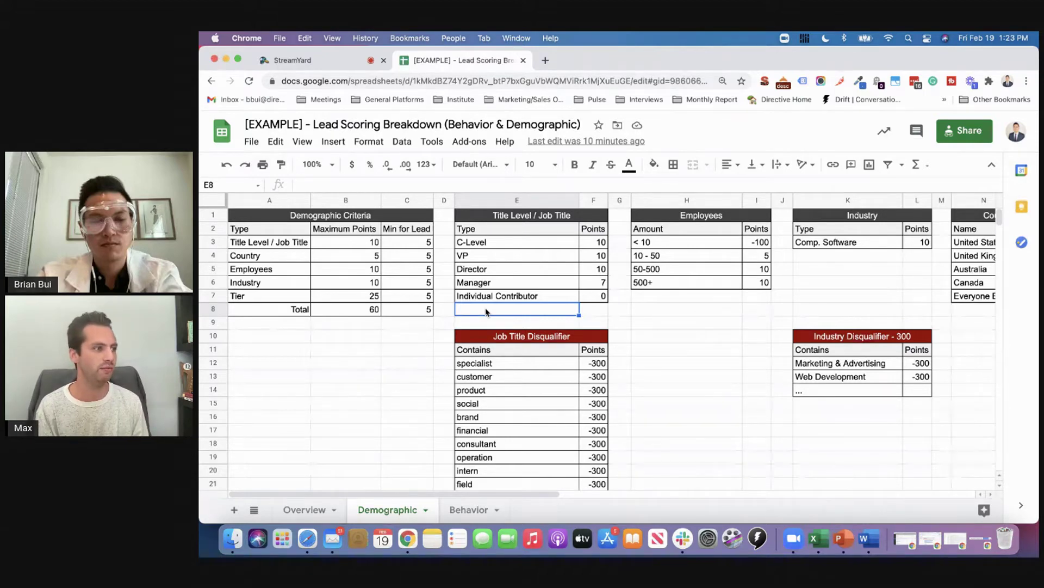
scroll(486, 311, right, 4)
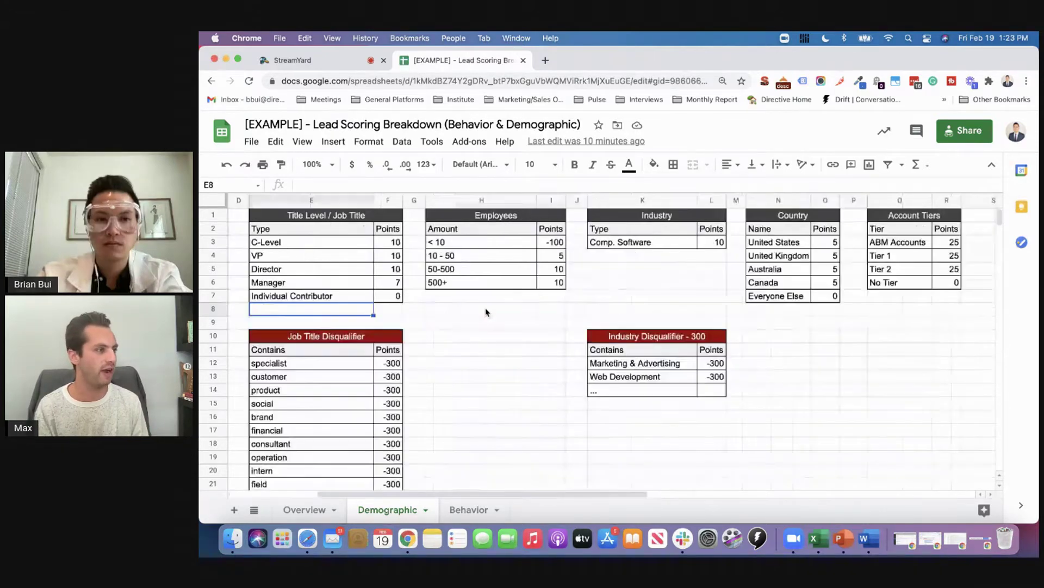
scroll(486, 311, left, 4)
scroll(486, 311, down, 1)
scroll(486, 311, up, 1)
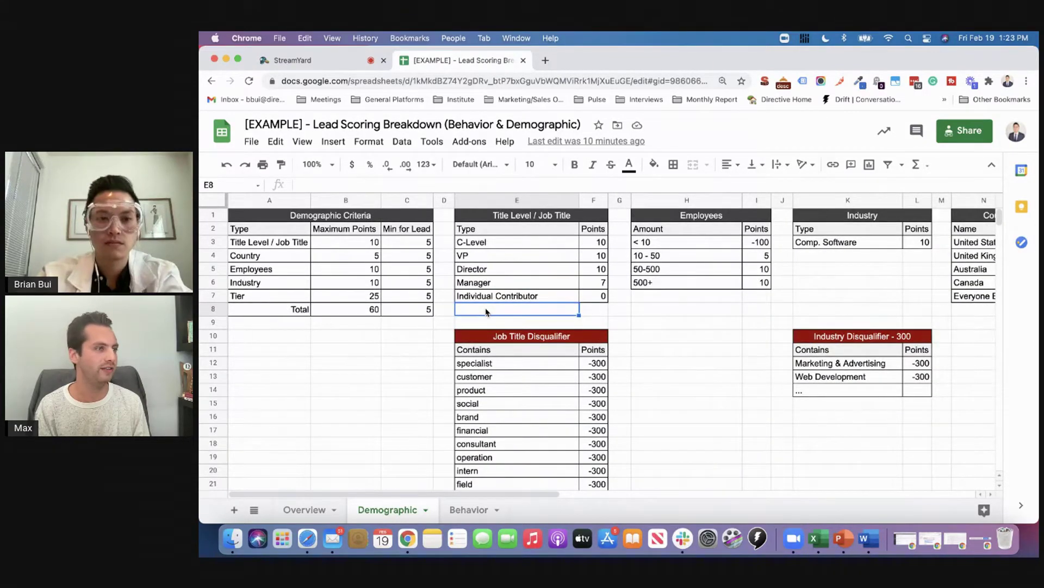
click(299, 352)
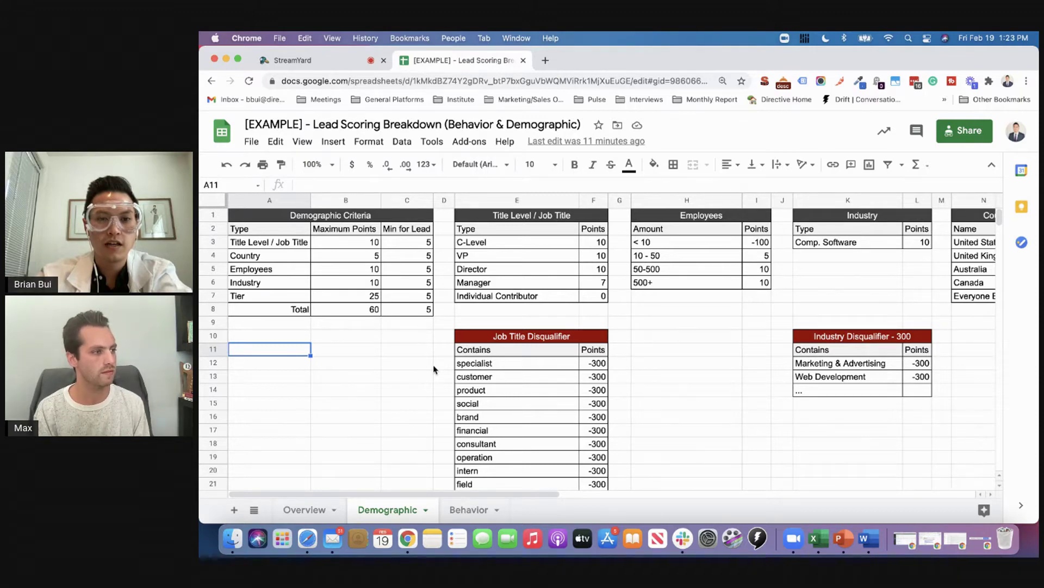
Inspect the Industry minimum for lead, the Employees amount heading, the customer disqualifier and the Director points on the Demographic sheet
click(427, 283)
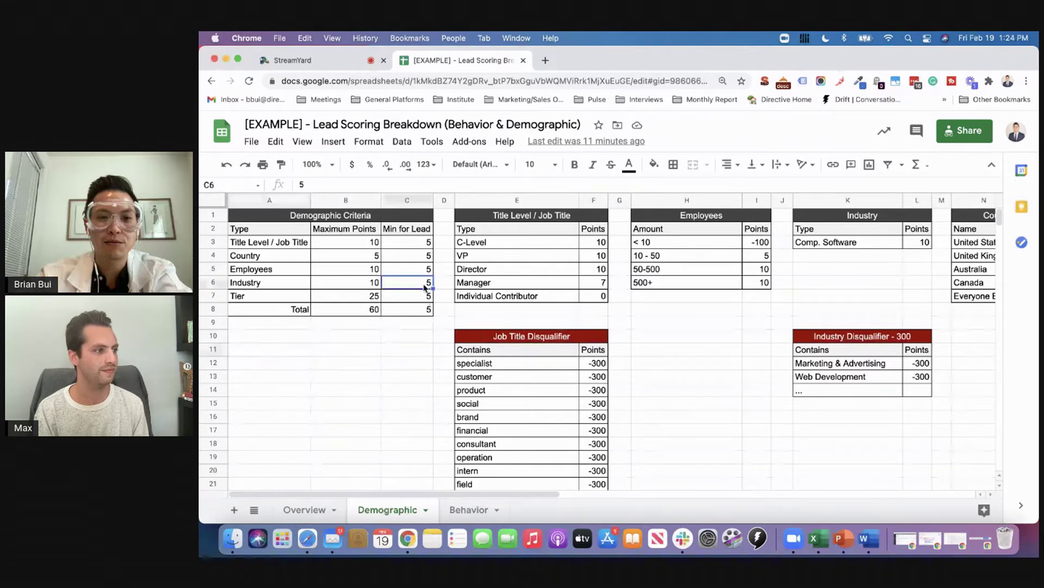
scroll(425, 288, right, 3)
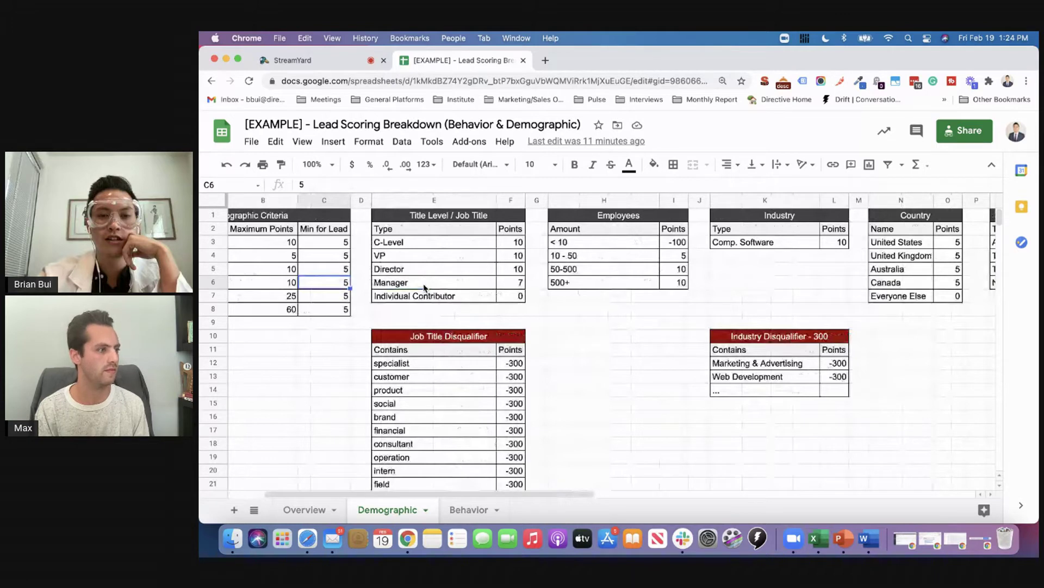
scroll(544, 261, left, 3)
click(667, 232)
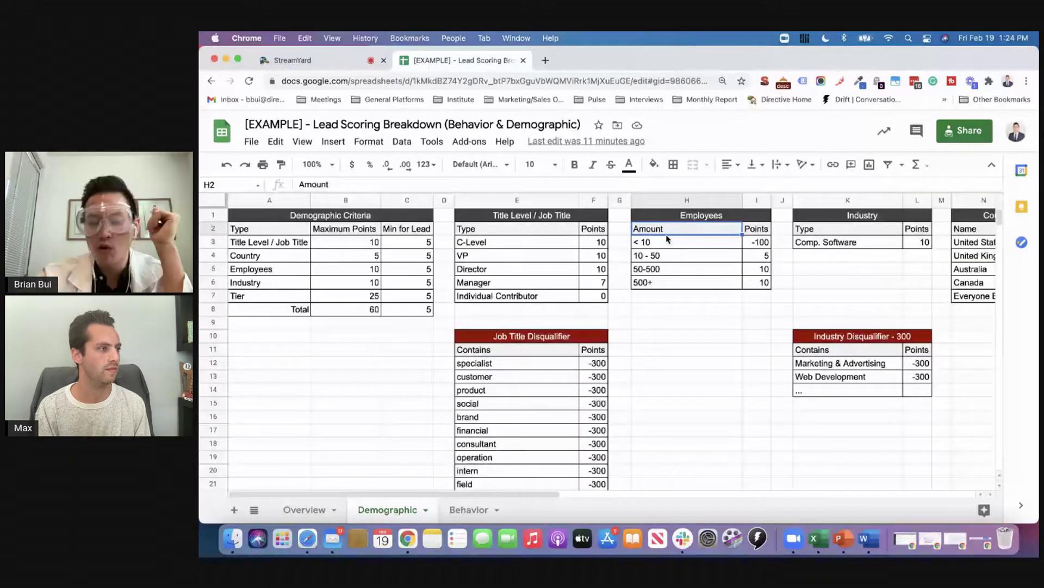
click(517, 376)
scroll(749, 324, right, 3)
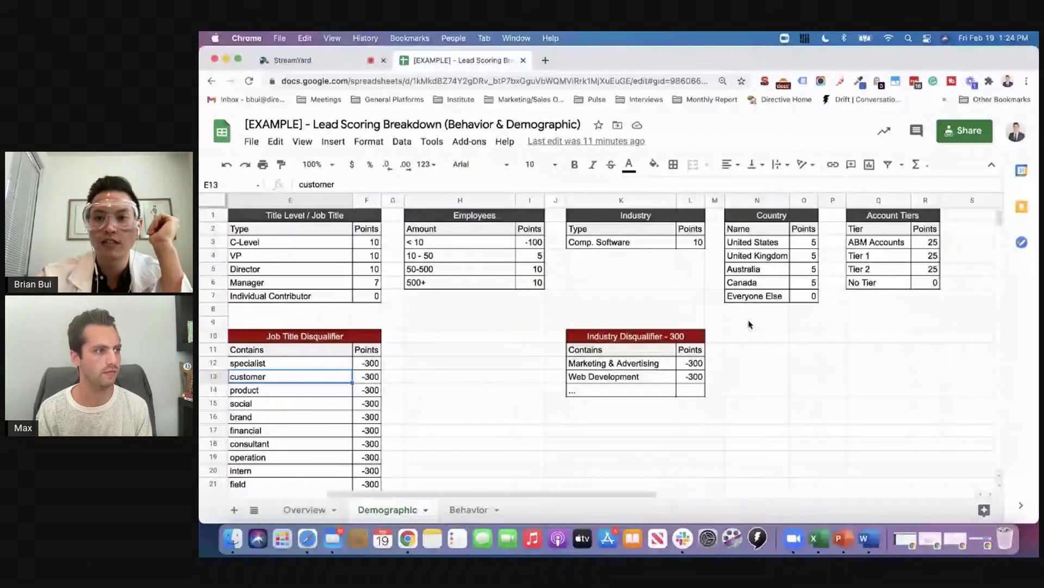
scroll(749, 324, left, 3)
click(599, 269)
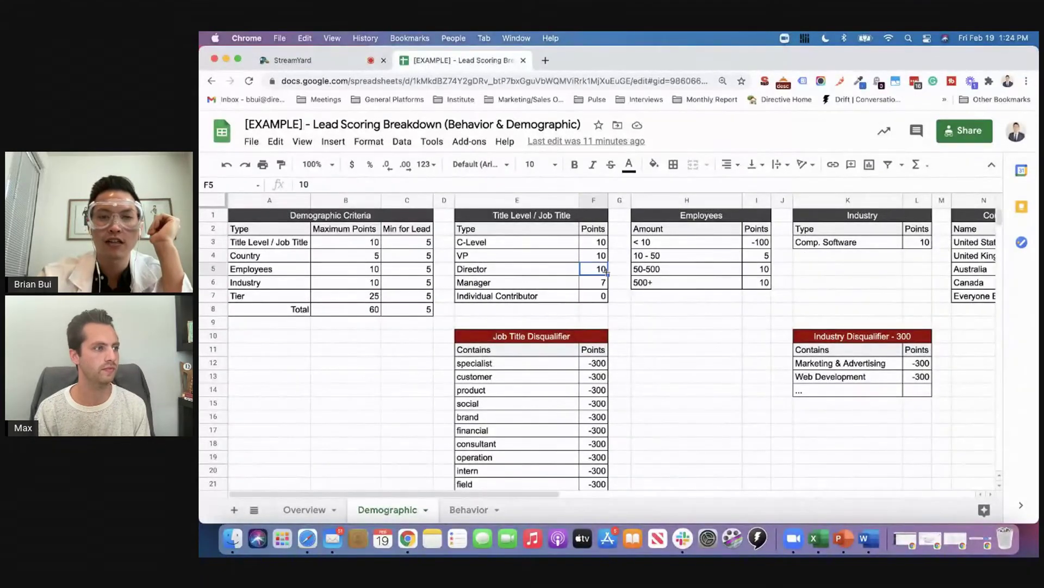
Check the demographic maximum points total and the MQL qualification criteria on the Overview sheet, and return to the Demographic sheet
click(352, 311)
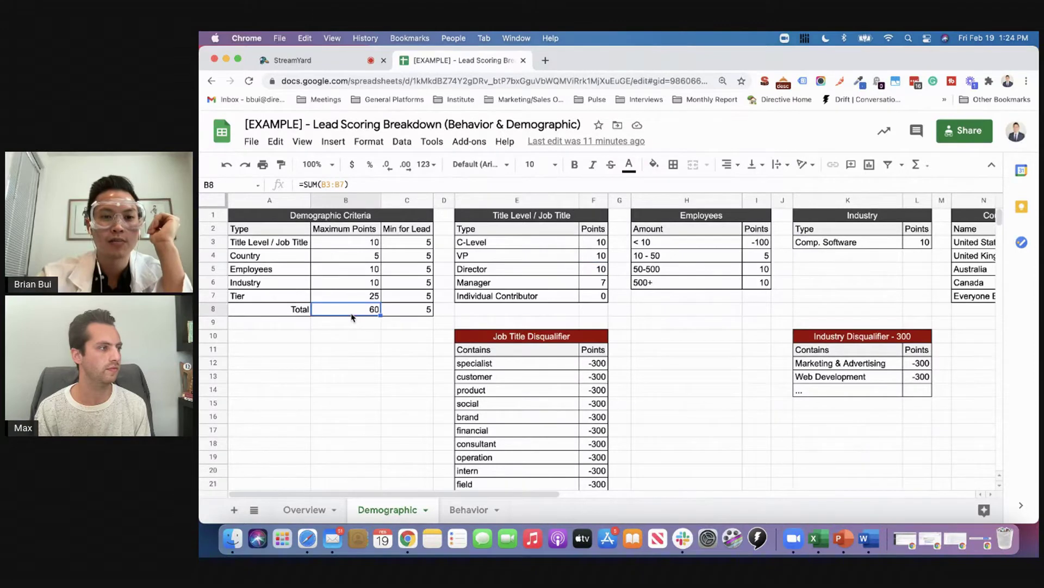
click(304, 510)
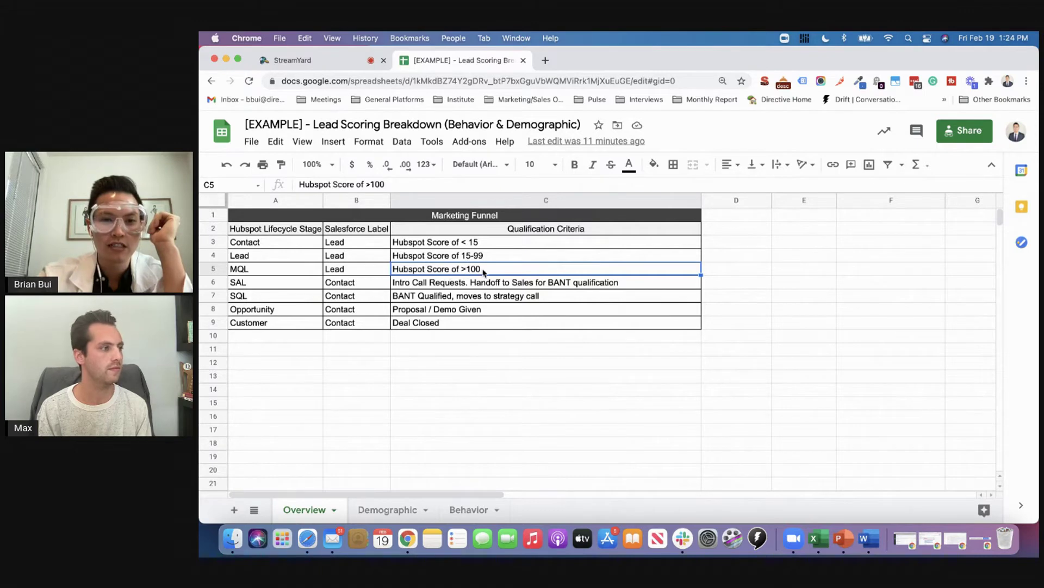
click(398, 512)
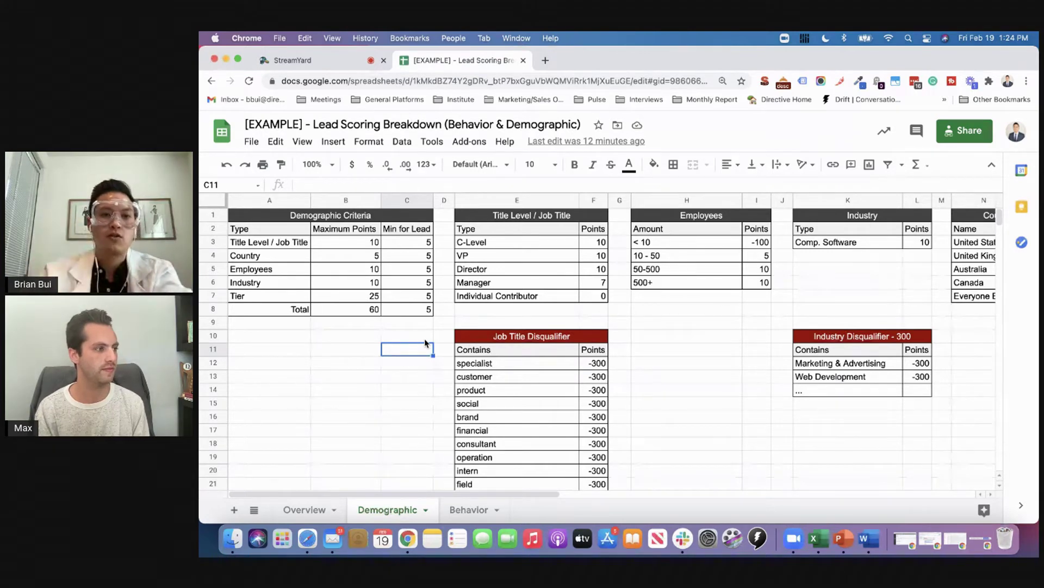
Open the Behavior sheet and inspect the points for Resource Download, submitted Get Quote and Attended Event
click(469, 508)
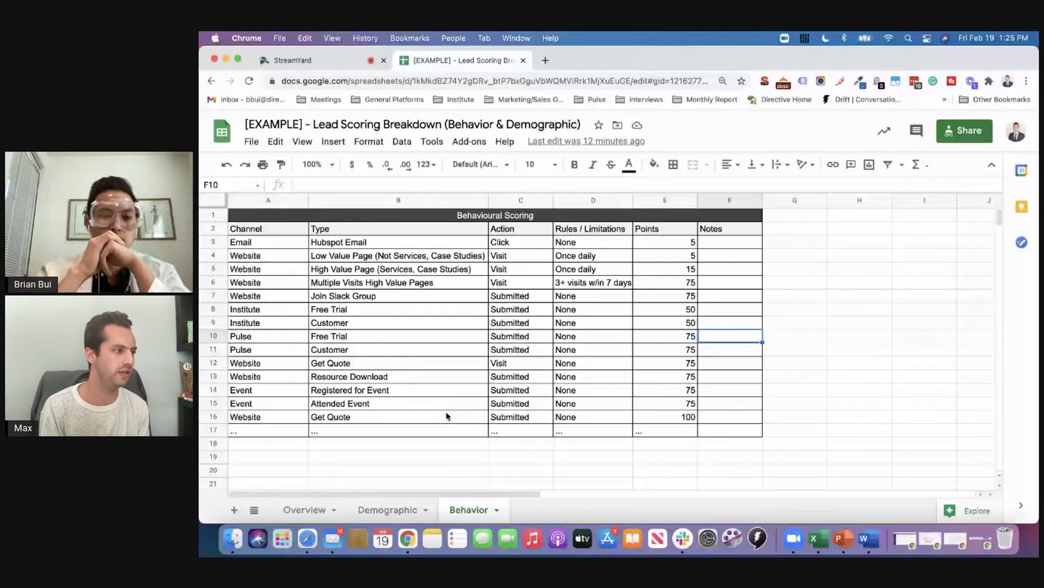
click(813, 243)
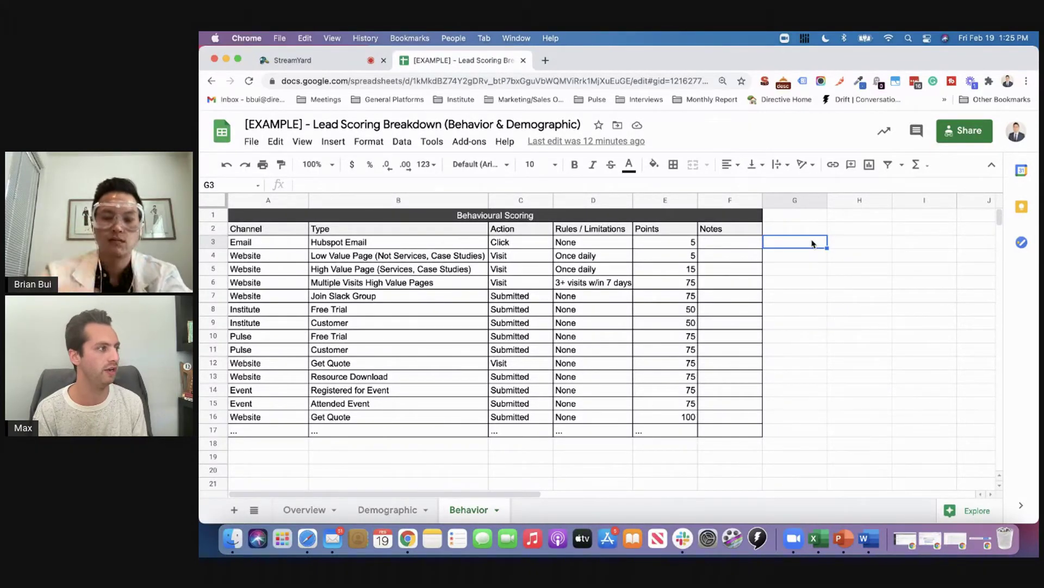
click(677, 365)
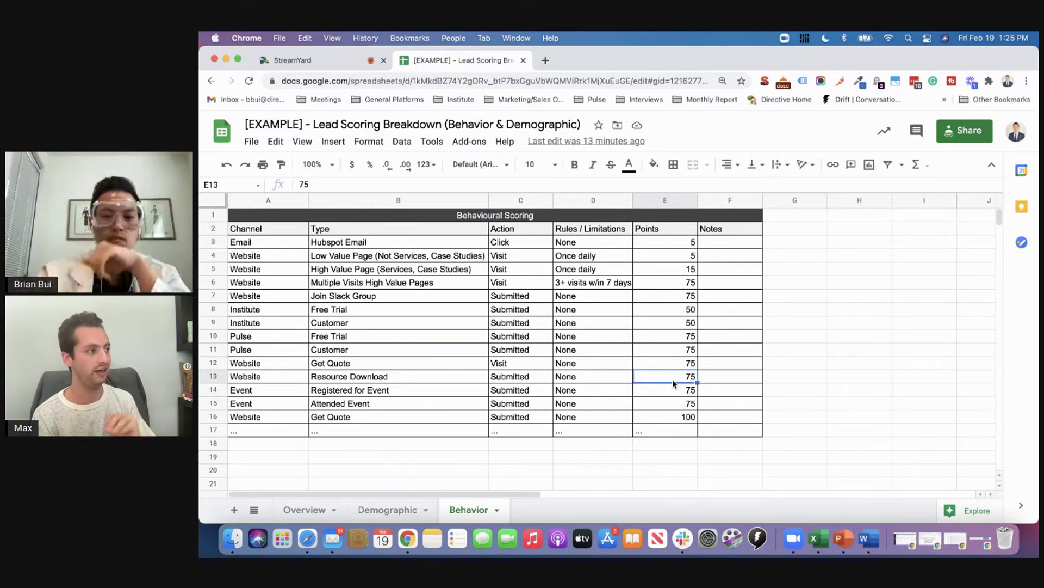
click(674, 422)
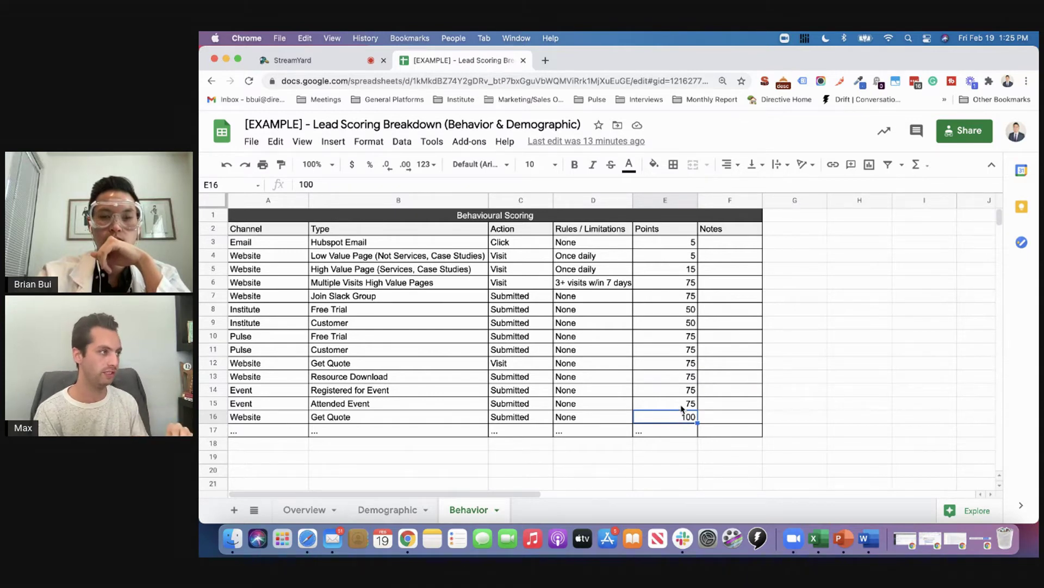
click(681, 407)
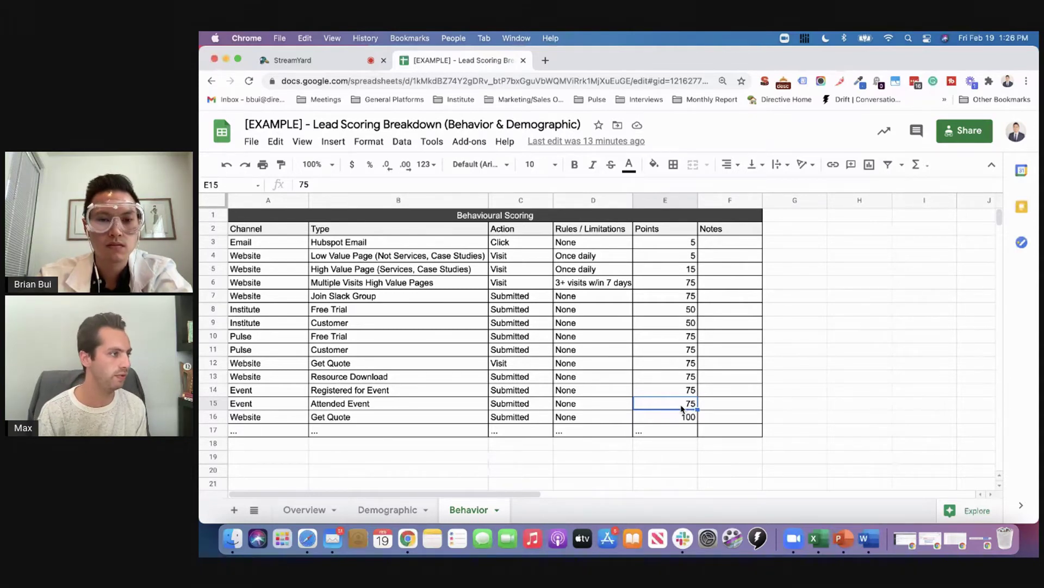
Go through the Registered for Event, Get Quote, Pulse and Institute entries in the Behavioural Scoring table
click(423, 391)
click(416, 422)
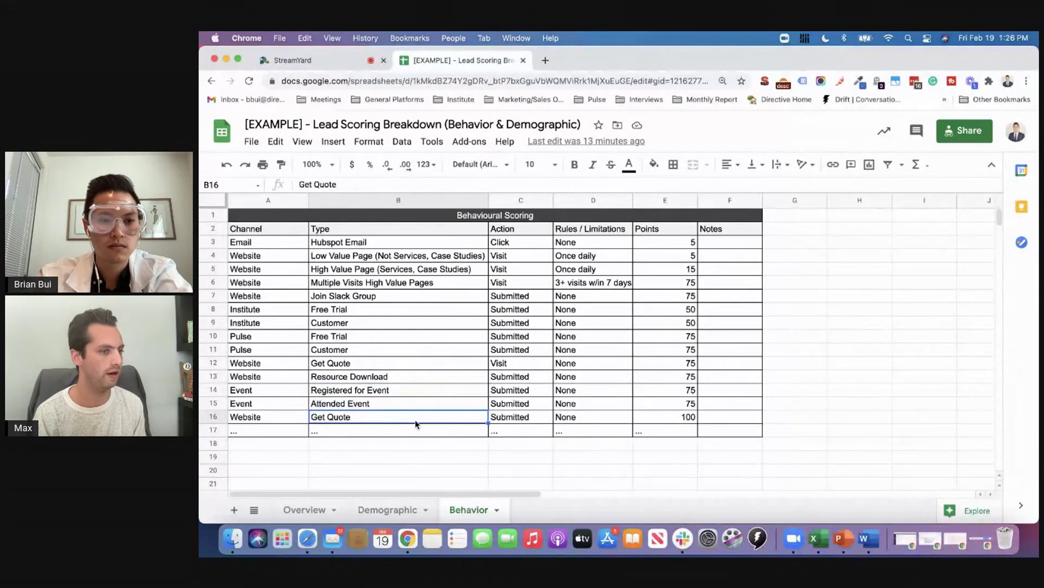
click(257, 338)
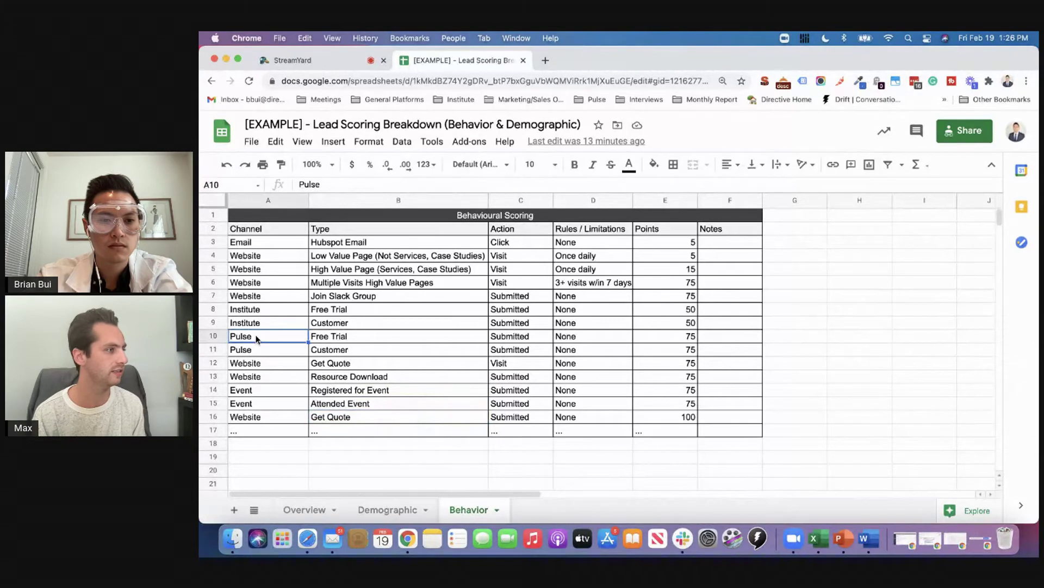
click(280, 311)
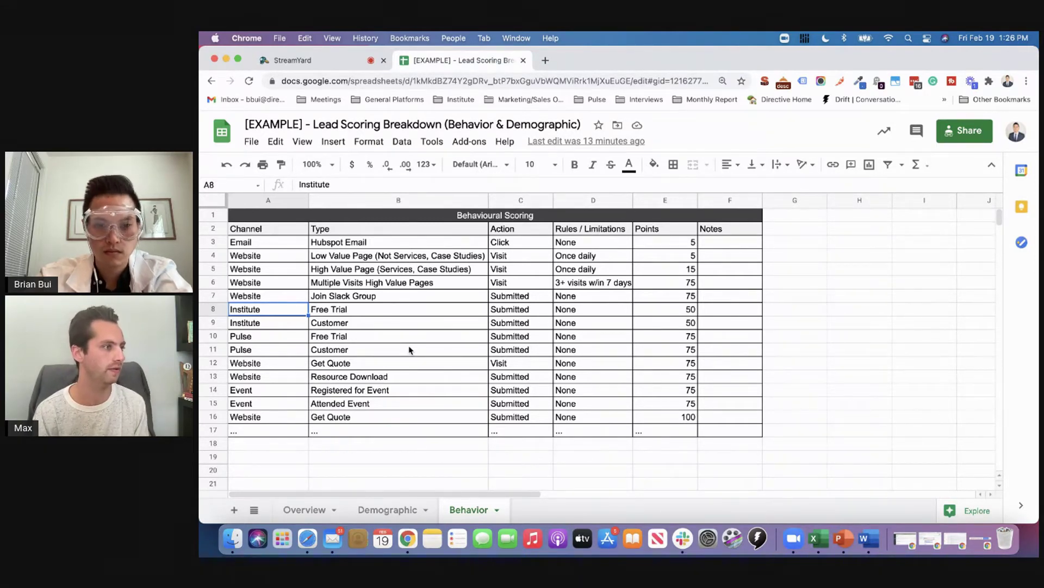
click(405, 392)
scroll(405, 392, down, 1)
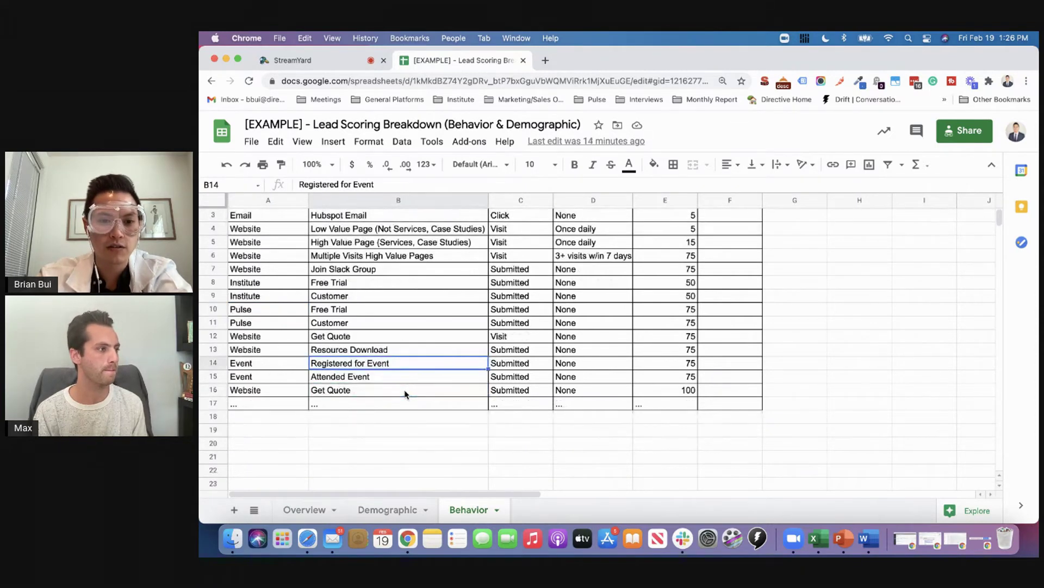
scroll(405, 391, up, 1)
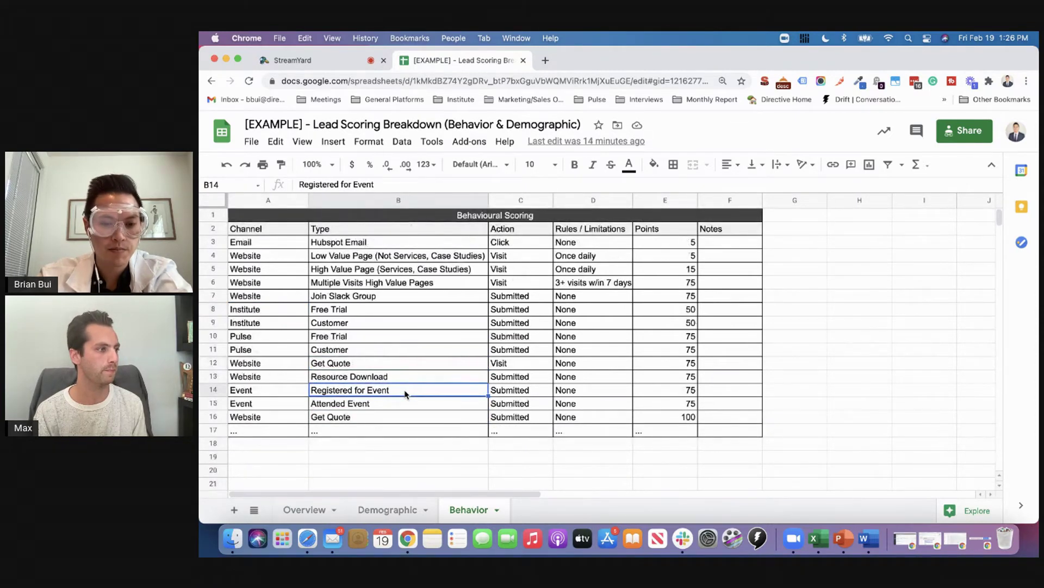
Glance at the Demographic sheet and return to the Behavior sheet, selecting the placeholder type below the last Get Quote entry
click(389, 508)
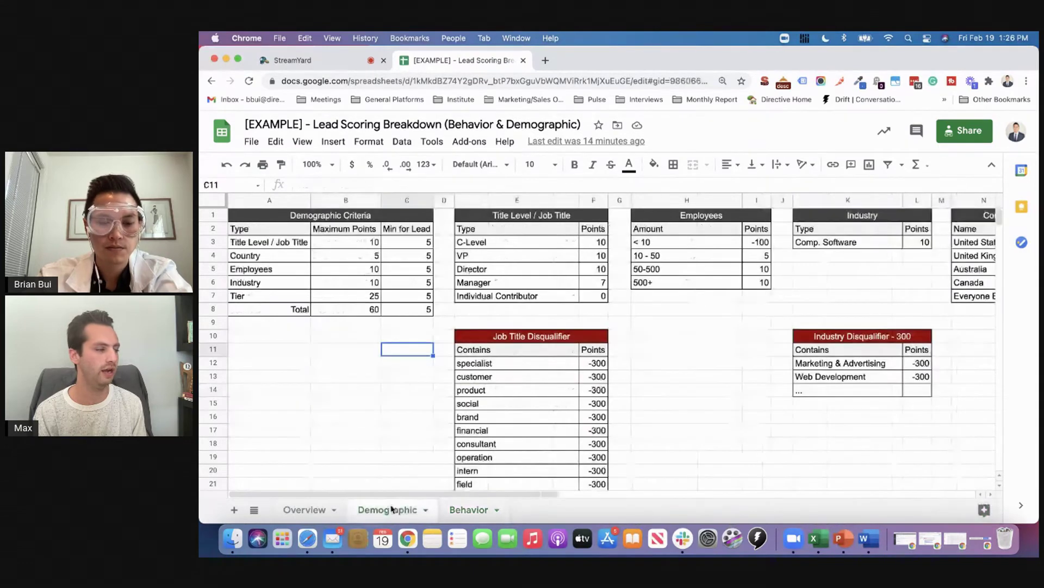
click(462, 506)
click(434, 433)
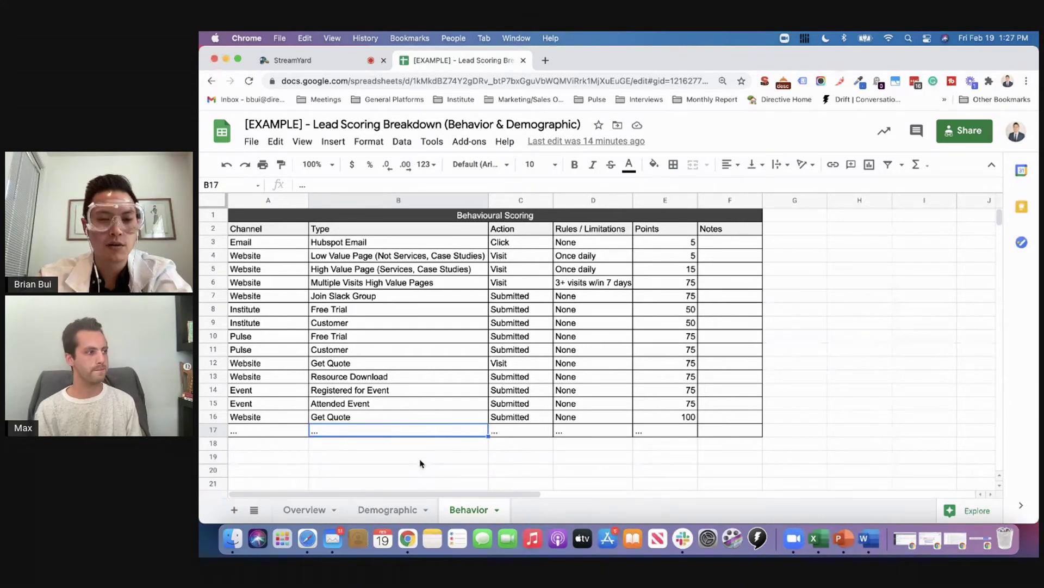
Open the Demographic sheet, highlight the whole Title Level / Job Title table and clear the highlight
click(387, 509)
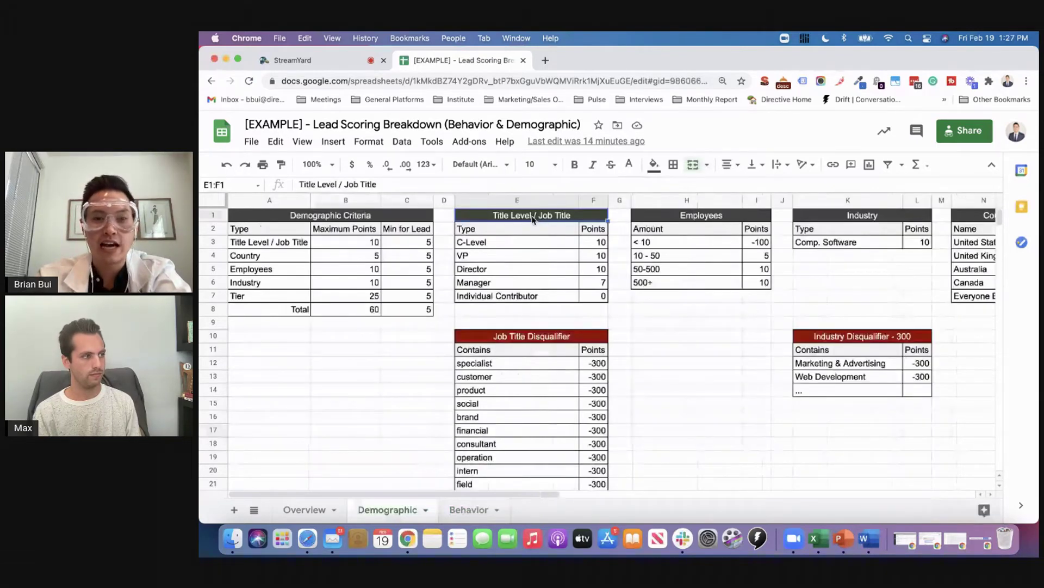
key(super+shift+Down)
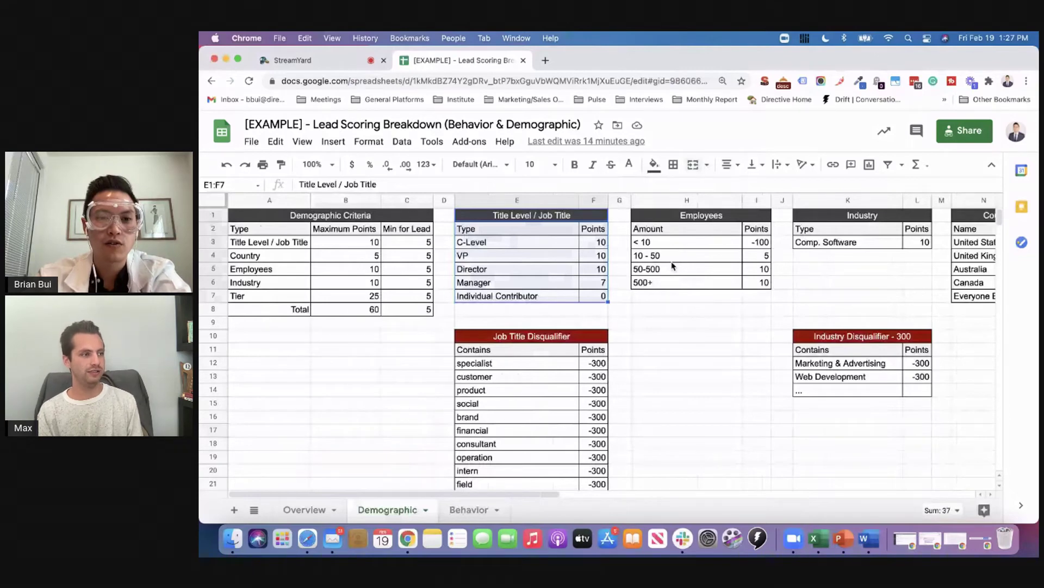
click(339, 349)
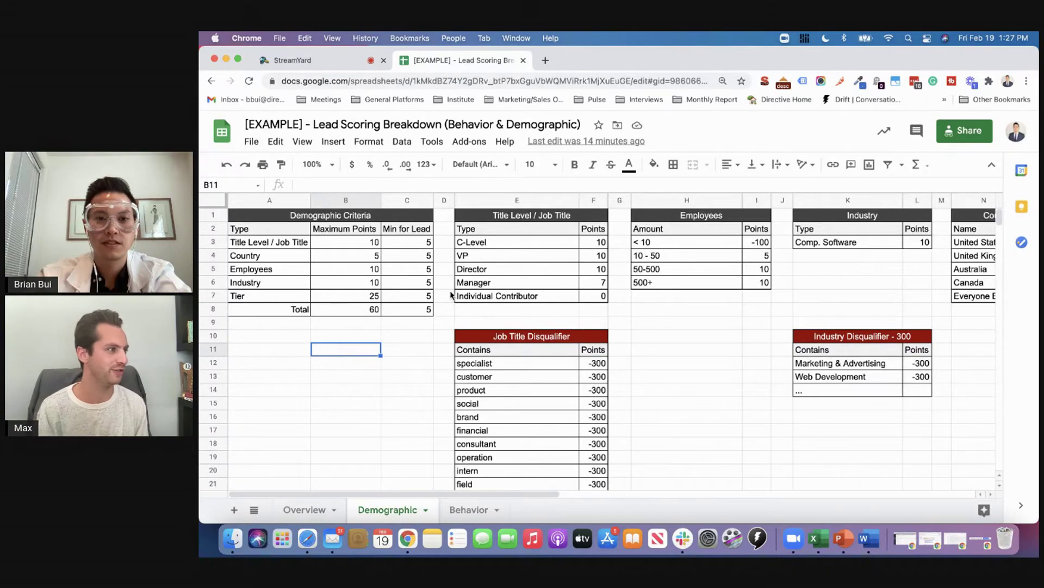
Review the Employees, Industry, Country and Account Tiers tables and return to the Demographic Criteria table
scroll(450, 295, right, 3)
scroll(451, 296, right, 2)
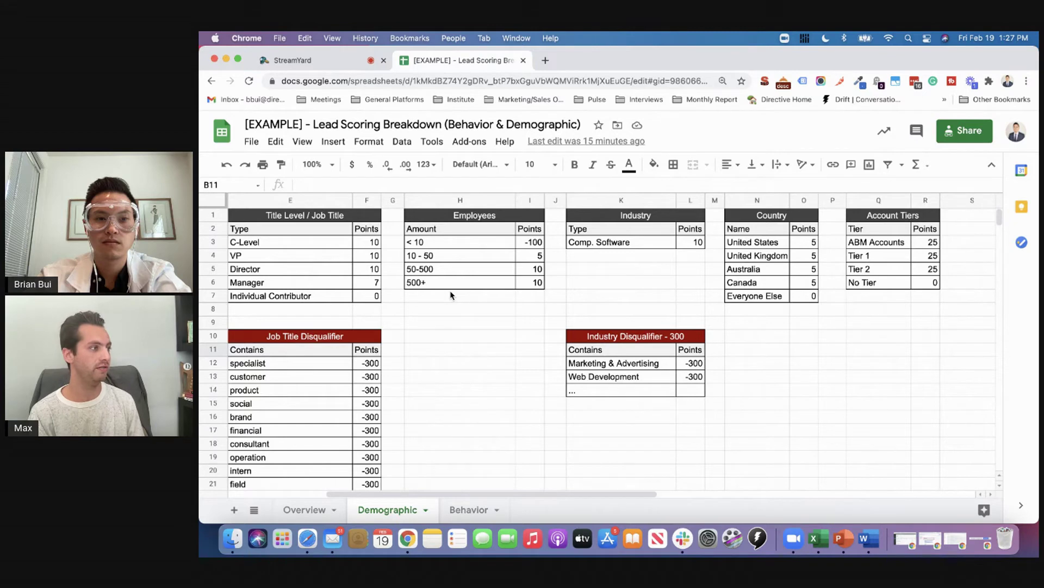
scroll(450, 295, left, 4)
click(367, 342)
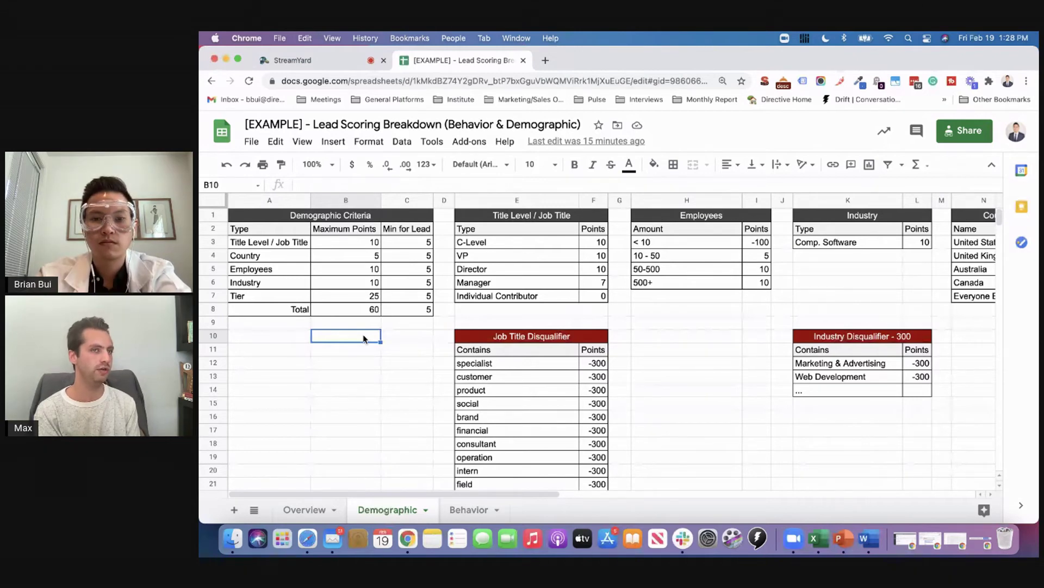
click(695, 325)
scroll(694, 328, right, 5)
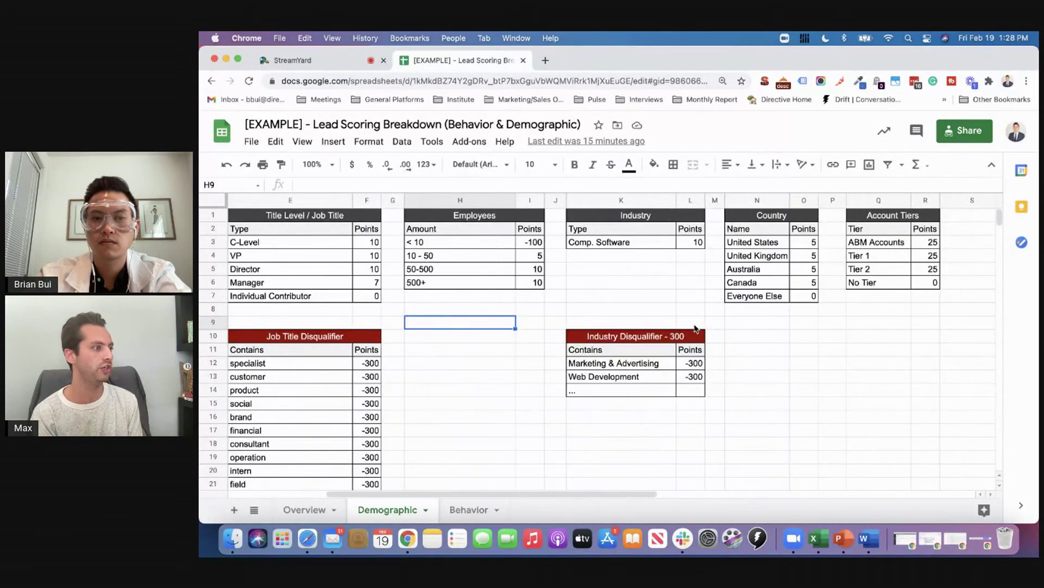
scroll(695, 328, left, 5)
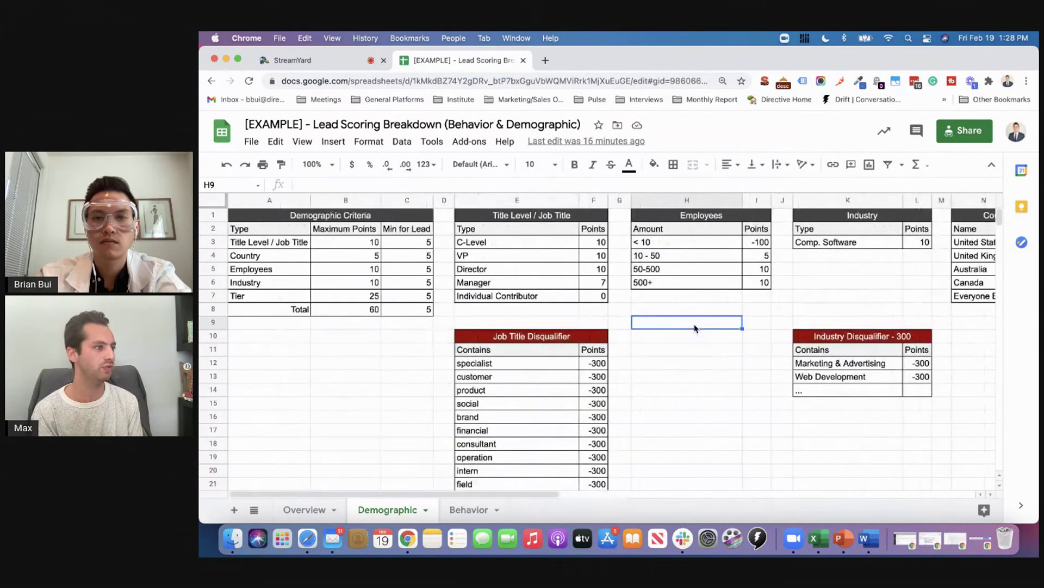
click(390, 329)
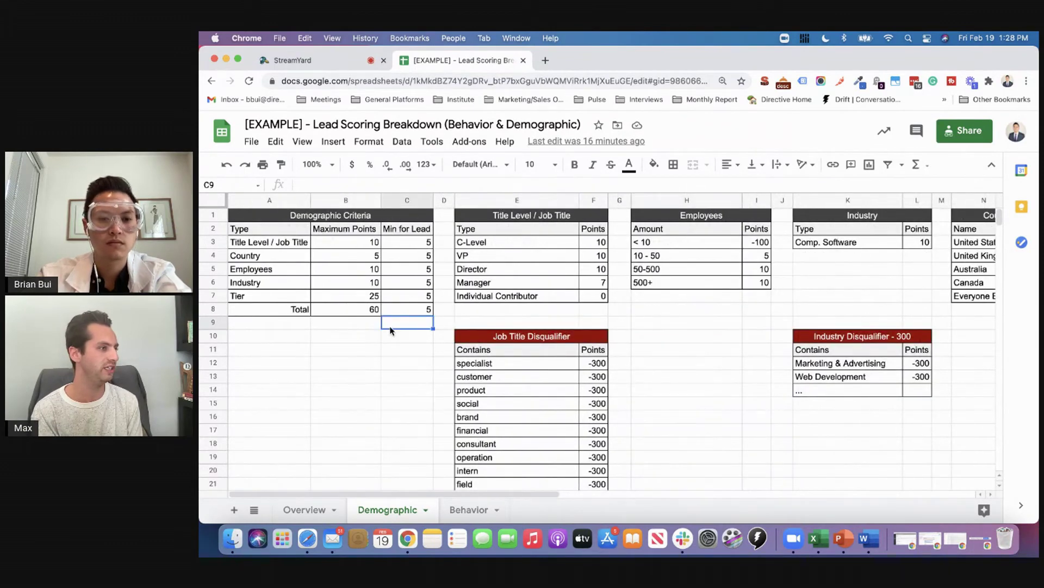
Inspect the Manager entry of the Title Level / Job Title table and look across the other demographic tables
click(359, 345)
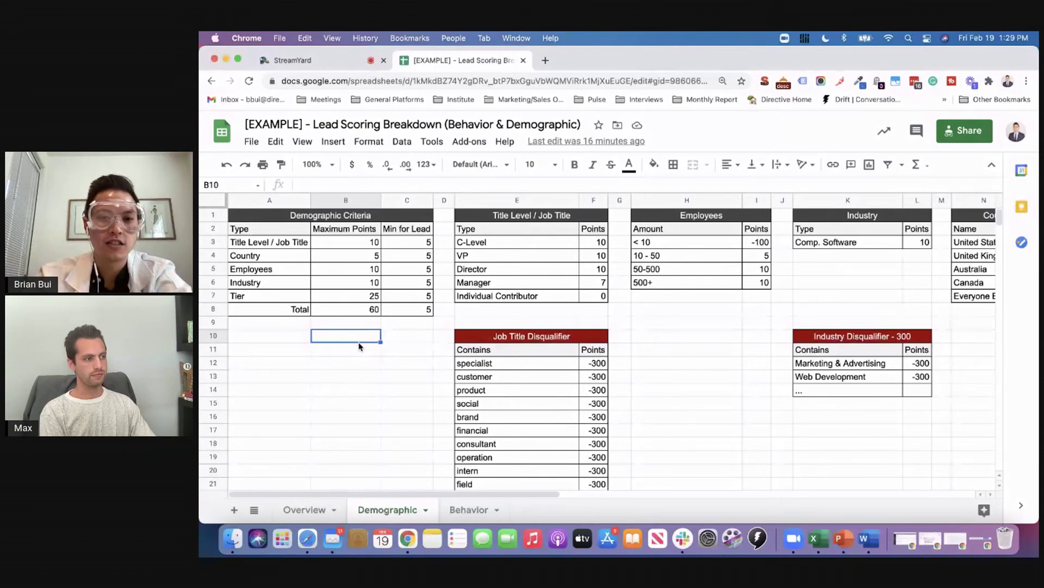
click(490, 283)
scroll(533, 288, right, 5)
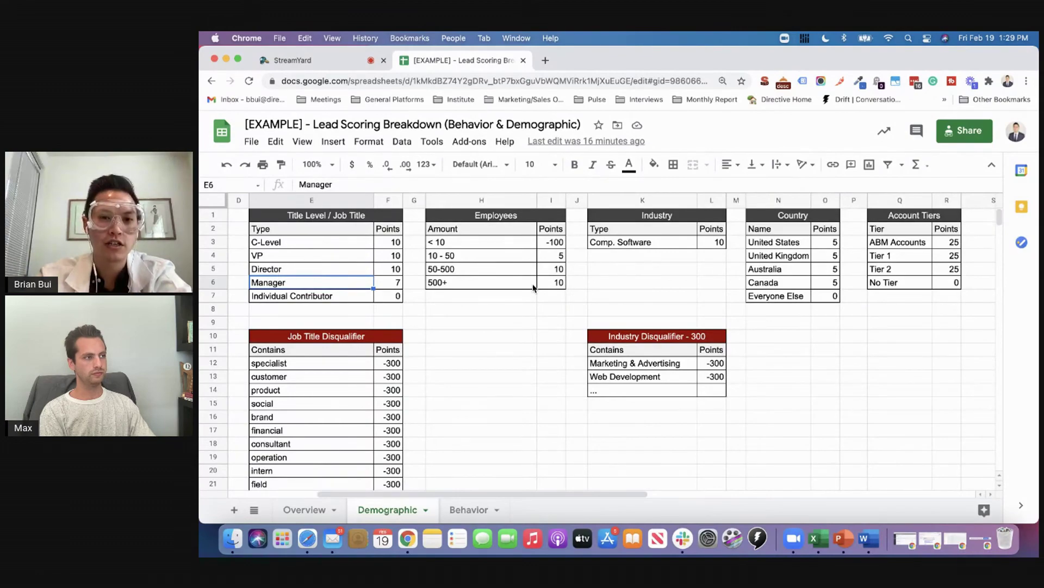
scroll(533, 288, left, 5)
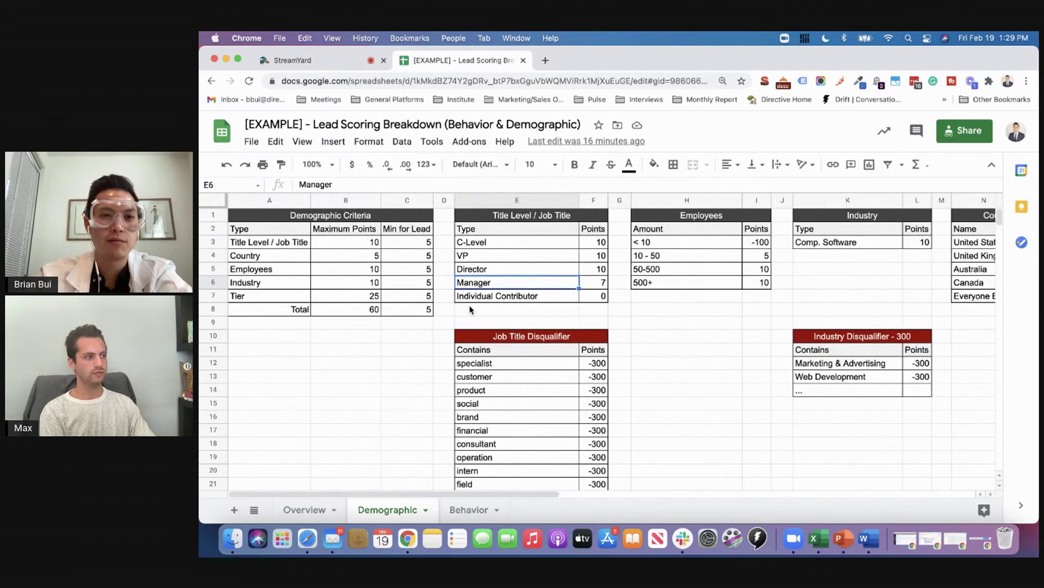